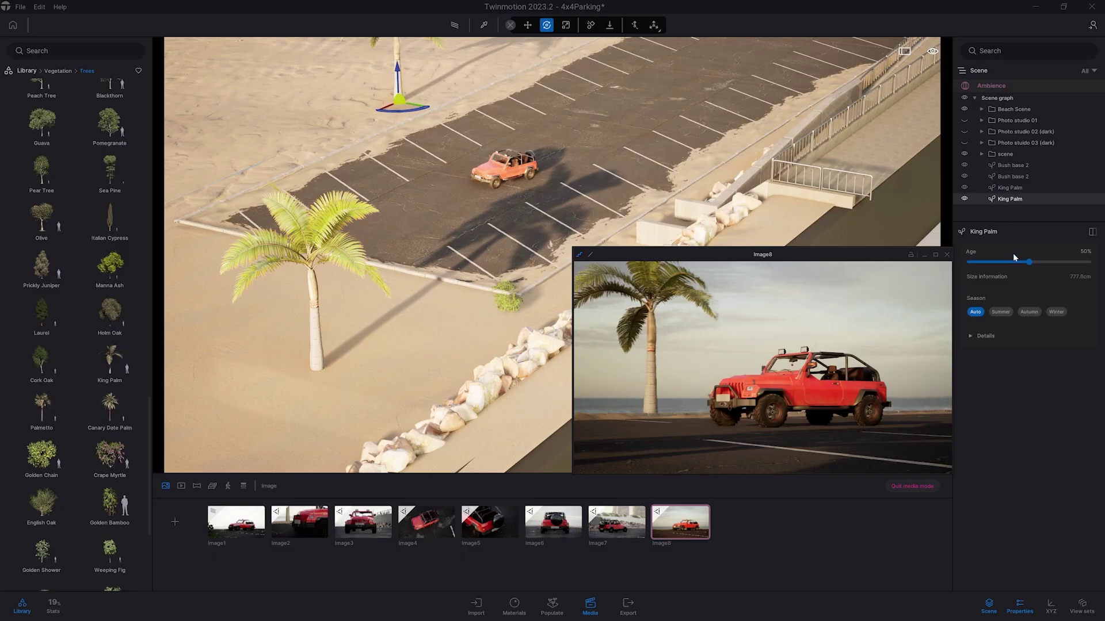
Step: Lower the age of the King Palm beside the parking lot
{"action": "left_click_drag", "start_coordinate": [1013, 263], "coordinate": [1008, 262]}
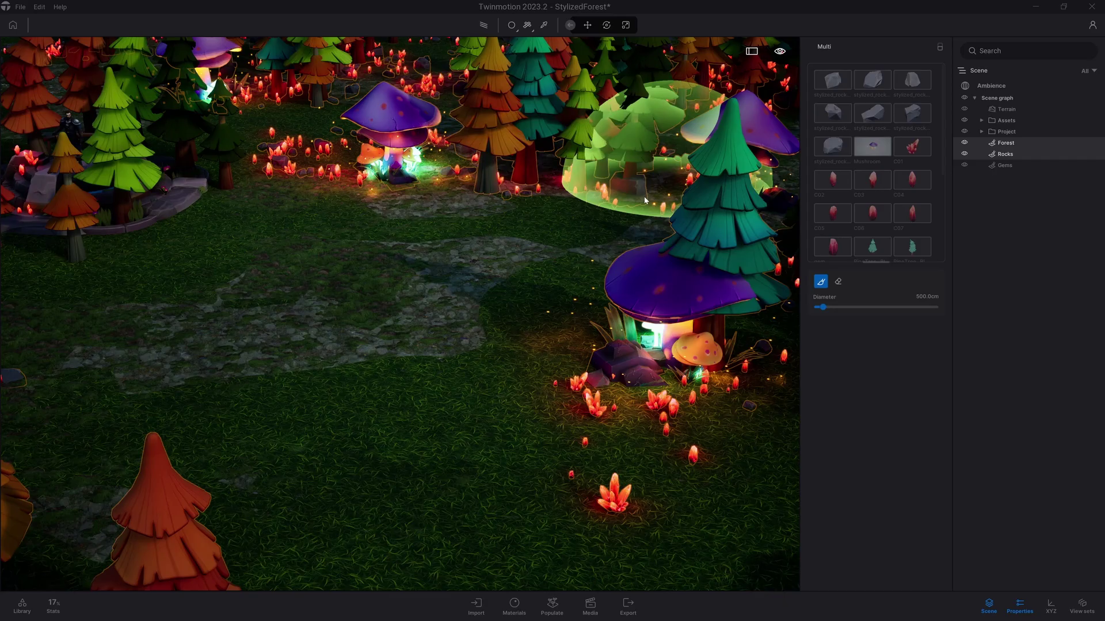
Step: Paint the Forest and Rocks vegetation from the background trees towards the foreground clearing with a 500 cm brush
{"action": "mouse_move", "coordinate": [645, 201]}
{"action": "left_mouse_down"}
{"action": "mouse_move", "coordinate": [310, 243]}
{"action": "mouse_move", "coordinate": [198, 281]}
{"action": "mouse_move", "coordinate": [169, 336]}
{"action": "mouse_move", "coordinate": [241, 368]}
{"action": "mouse_move", "coordinate": [342, 365]}
{"action": "mouse_move", "coordinate": [433, 400]}
{"action": "mouse_move", "coordinate": [409, 451]}
{"action": "mouse_move", "coordinate": [357, 505]}
{"action": "left_mouse_up"}
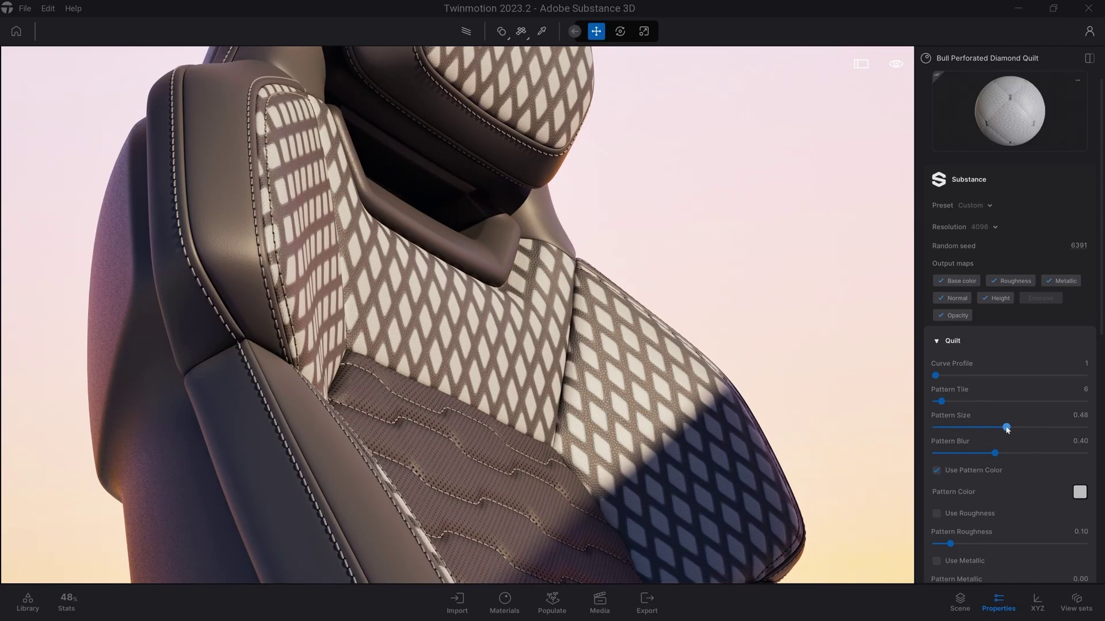
Step: Lower the Pattern Size of the seat's Bull Perforated Diamond Quilt material
{"action": "left_click_drag", "start_coordinate": [1007, 429], "coordinate": [938, 429]}
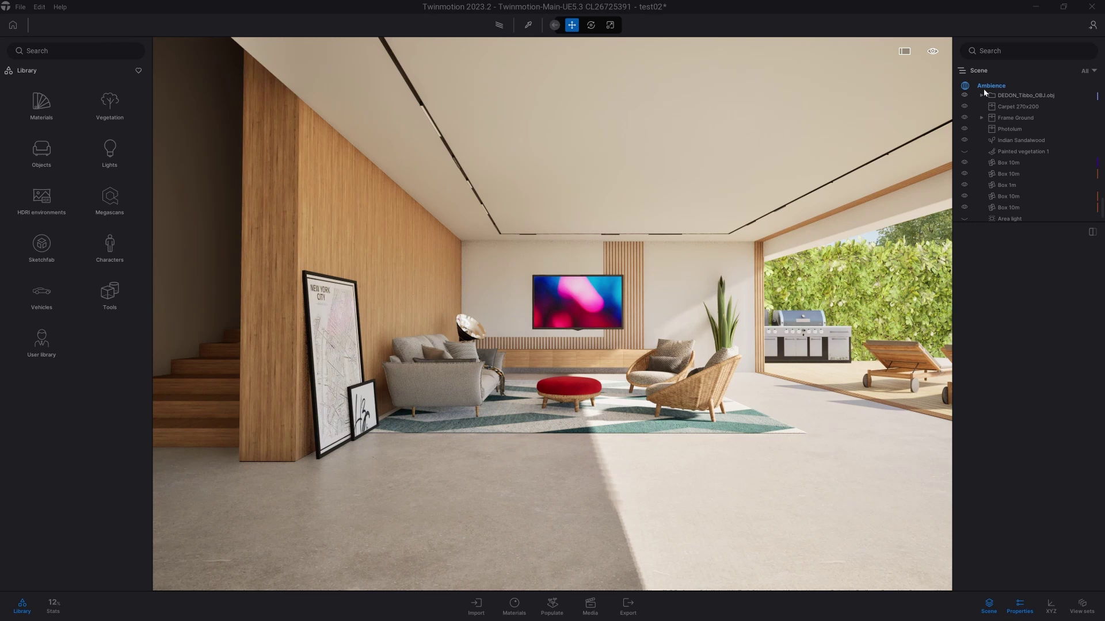
{"action": "left_click_drag", "start_coordinate": [1064, 331], "coordinate": [1080, 328]}
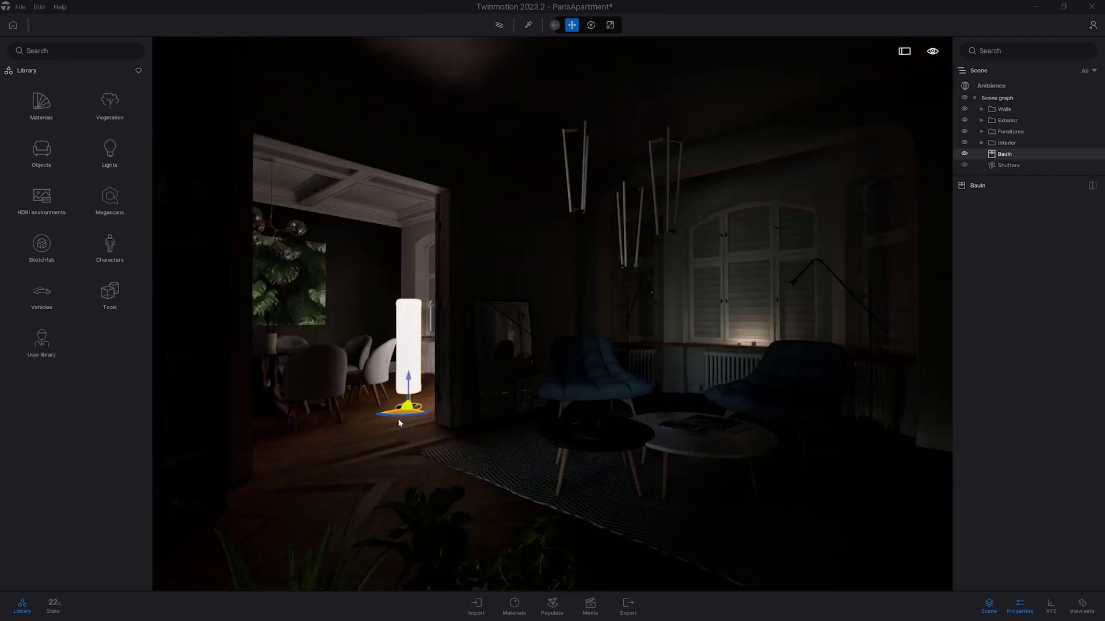
Step: Move the glowing floor lamp from the dining room doorway into the living room
{"action": "left_click_drag", "start_coordinate": [400, 423], "coordinate": [426, 471]}
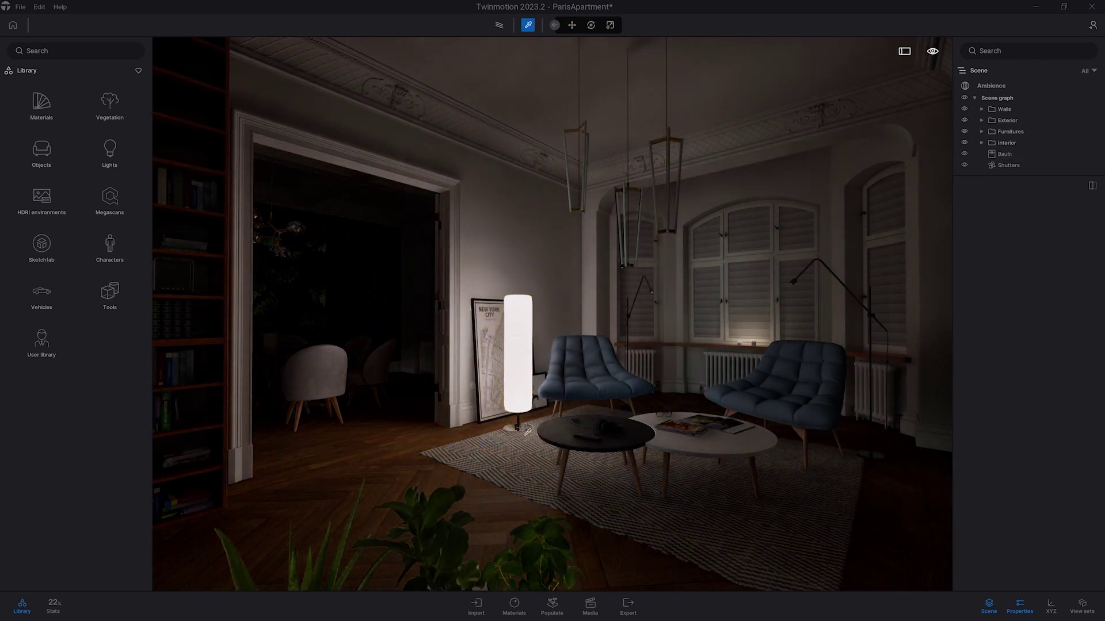
Step: Sample the lamp's MI_Paper material and lower its emissive color temperature to a warmer tone
{"action": "left_click", "coordinate": [525, 390]}
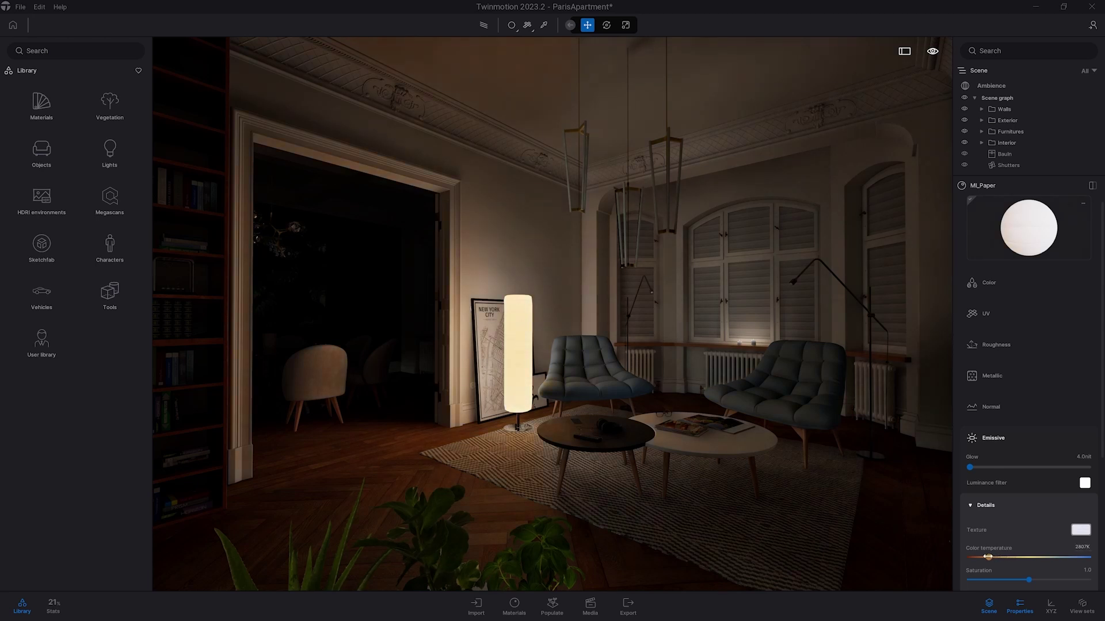
{"action": "left_click_drag", "start_coordinate": [988, 557], "coordinate": [976, 557]}
{"action": "key", "text": "Escape"}
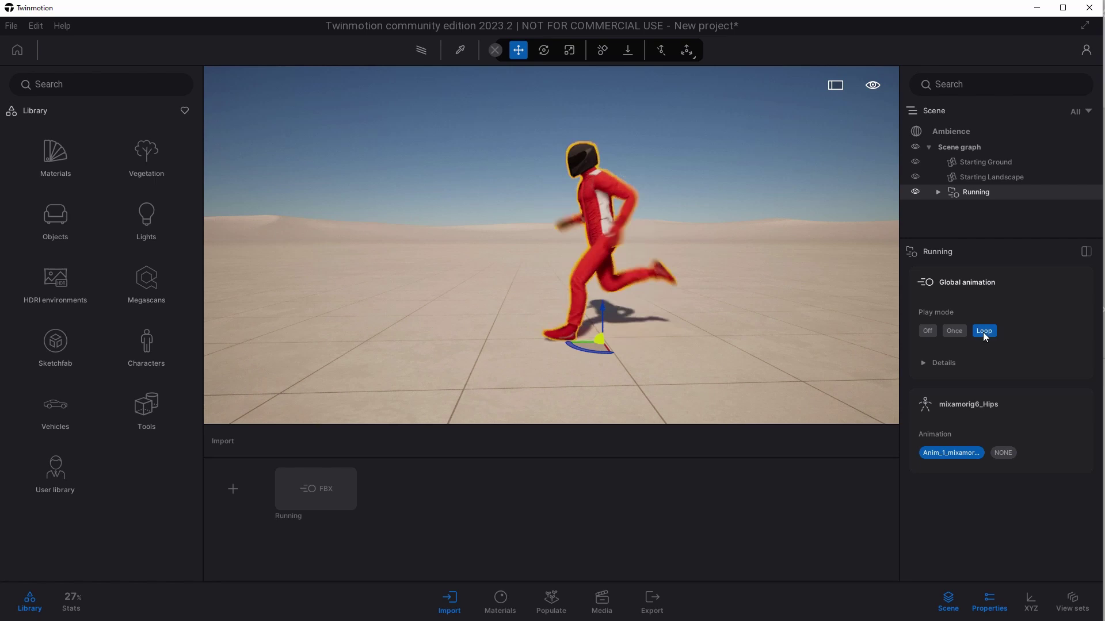
{"action": "right_click_drag", "start_coordinate": [493, 353], "coordinate": [340, 353]}
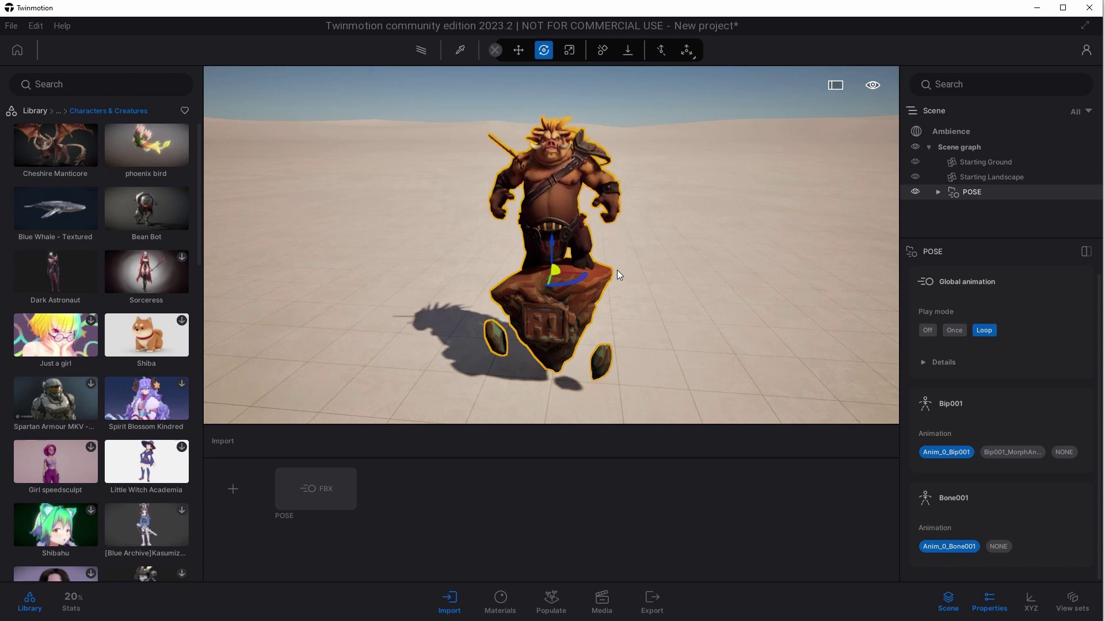
{"action": "right_click_drag", "start_coordinate": [617, 271], "coordinate": [616, 242]}
{"action": "left_click", "coordinate": [664, 177]}
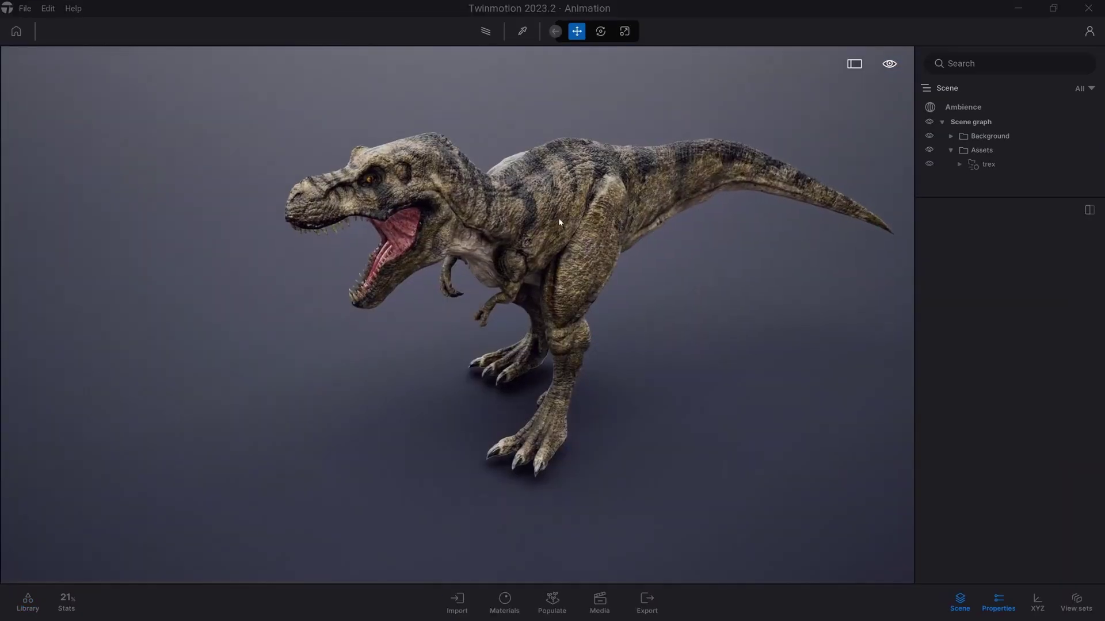
Step: Select the trex and play its Run-Anim and DeathFast-Anim animations
{"action": "left_click", "coordinate": [560, 221]}
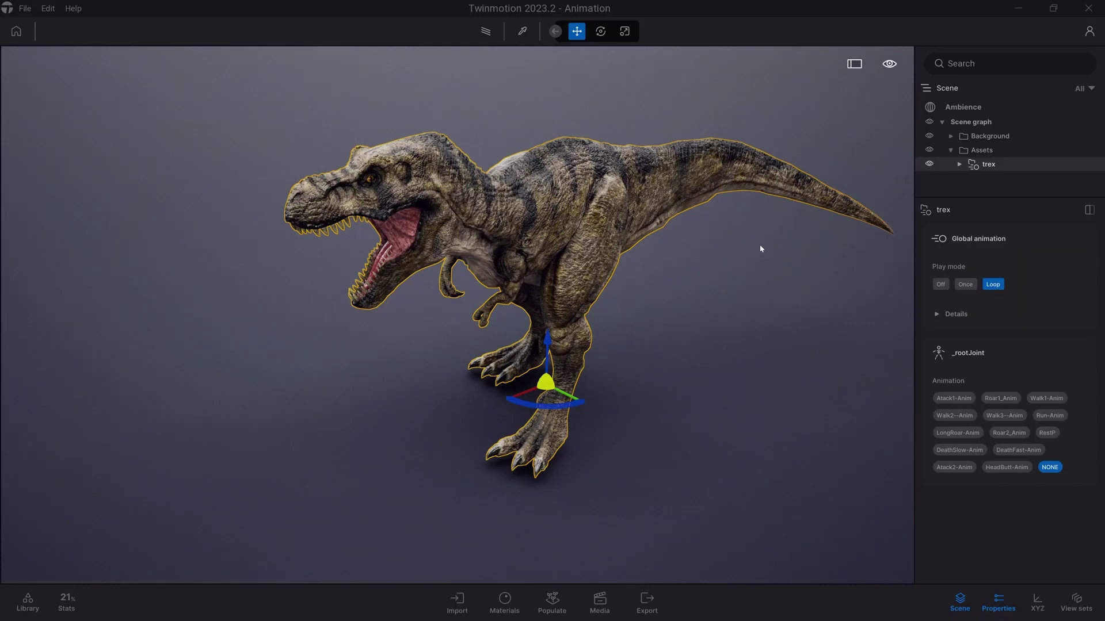
{"action": "left_click", "coordinate": [1048, 416]}
{"action": "left_click", "coordinate": [1030, 451]}
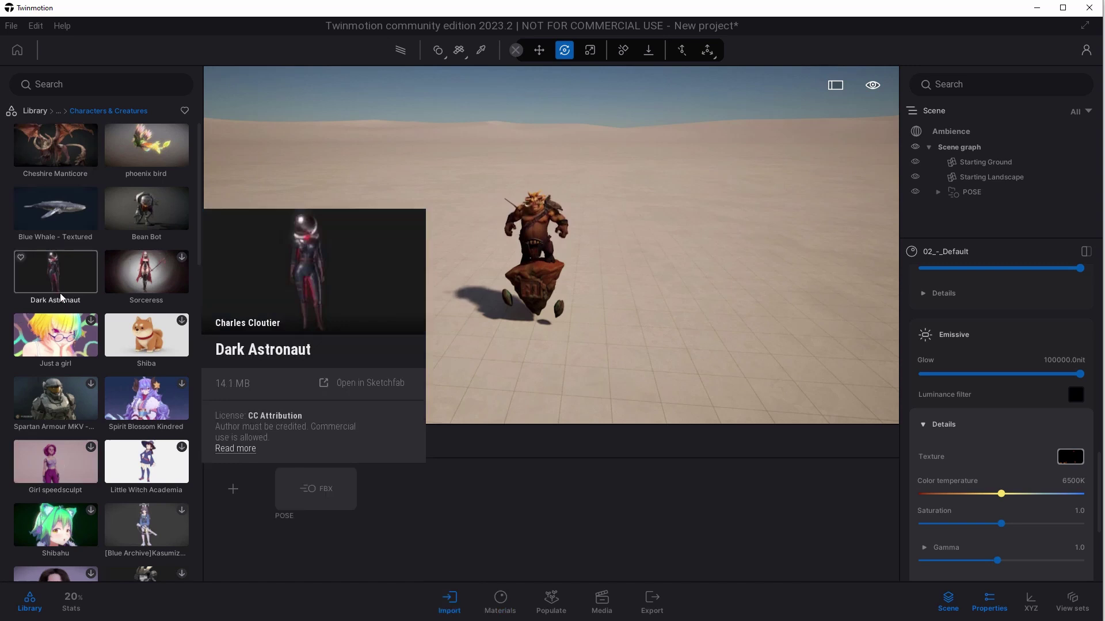
Step: Place the phoenix bird from the Characters & Creatures library on the ground behind and beside the boar warrior
{"action": "mouse_move", "coordinate": [139, 149]}
{"action": "left_click_drag", "start_coordinate": [138, 148], "coordinate": [734, 201]}
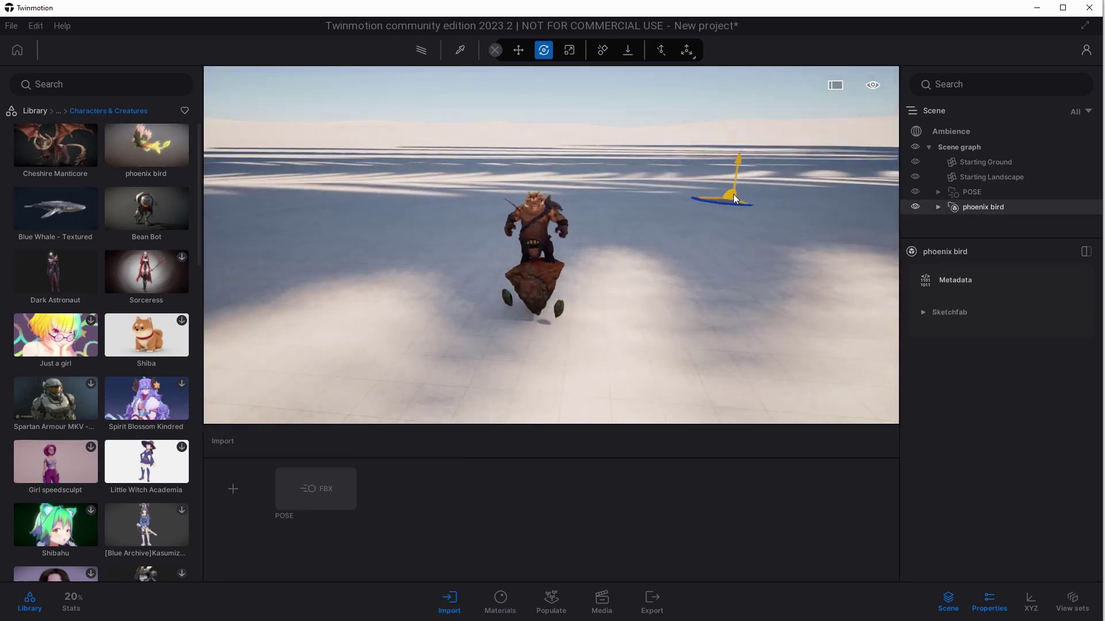
Step: Preview the phoenix bird on its Sketchfab page, switching to Static Pose and back to the Take 001 animation
{"action": "scroll", "coordinate": [735, 206], "scroll_direction": "down", "scroll_amount": 5}
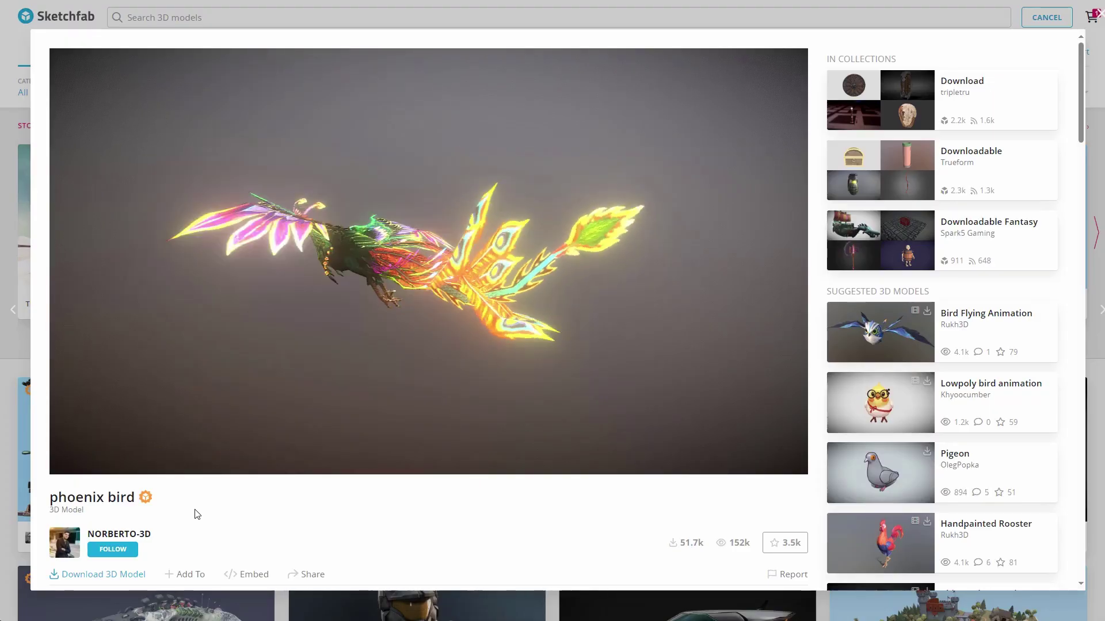
{"action": "mouse_move", "coordinate": [247, 365]}
{"action": "left_mouse_down"}
{"action": "mouse_move", "coordinate": [473, 365]}
{"action": "mouse_move", "coordinate": [319, 388]}
{"action": "mouse_move", "coordinate": [172, 436]}
{"action": "left_mouse_up"}
{"action": "left_click", "coordinate": [177, 458]}
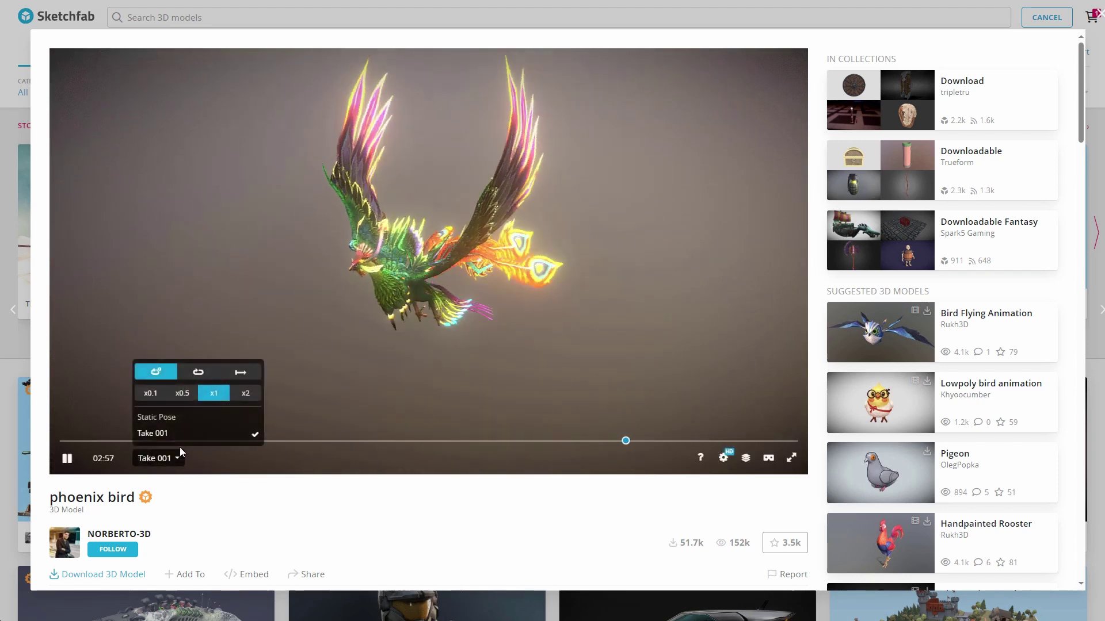
{"action": "left_click", "coordinate": [176, 417]}
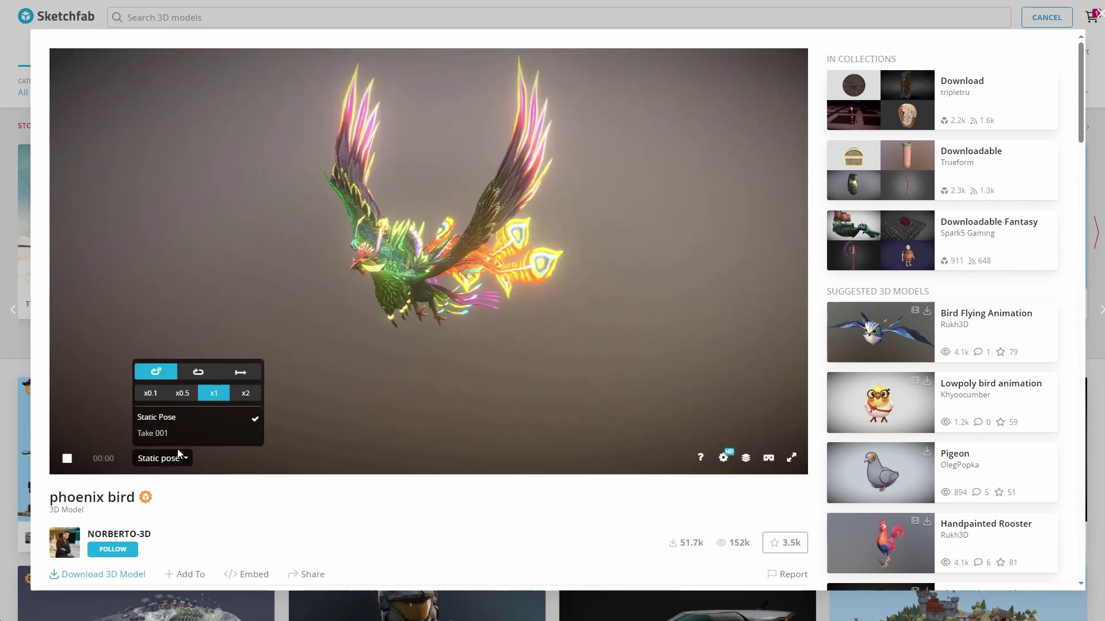
{"action": "left_click", "coordinate": [180, 436]}
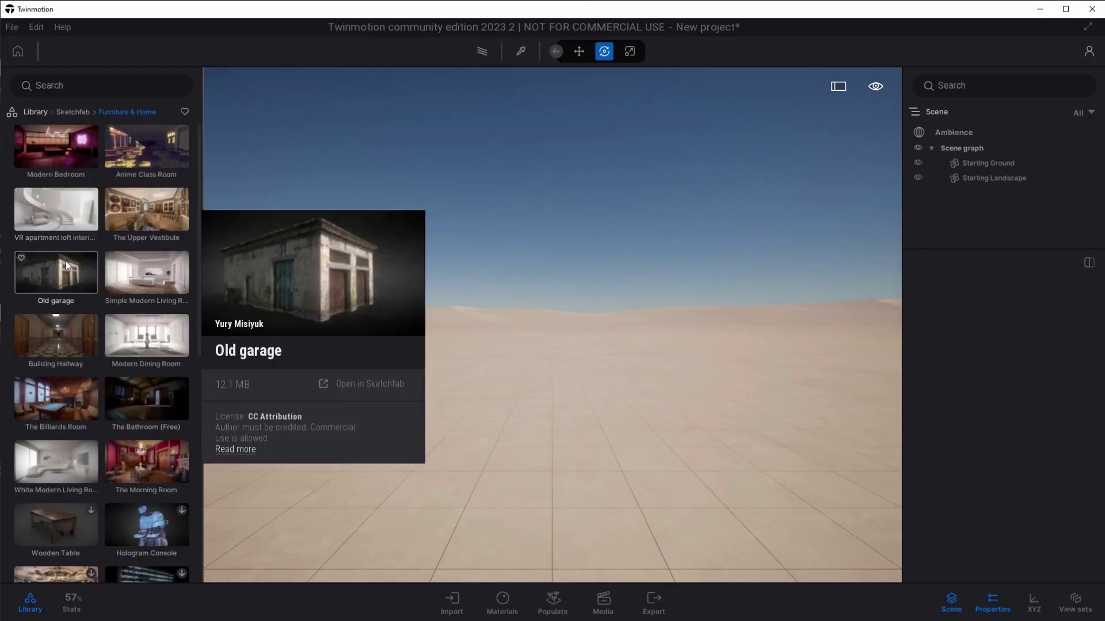
Step: Place the Old garage model from the Furniture & Home library in the Twinmotion scene and scale it to 0.01
{"action": "mouse_move", "coordinate": [65, 262]}
{"action": "left_mouse_down"}
{"action": "mouse_move", "coordinate": [468, 396]}
{"action": "mouse_move", "coordinate": [578, 467]}
{"action": "left_mouse_up"}
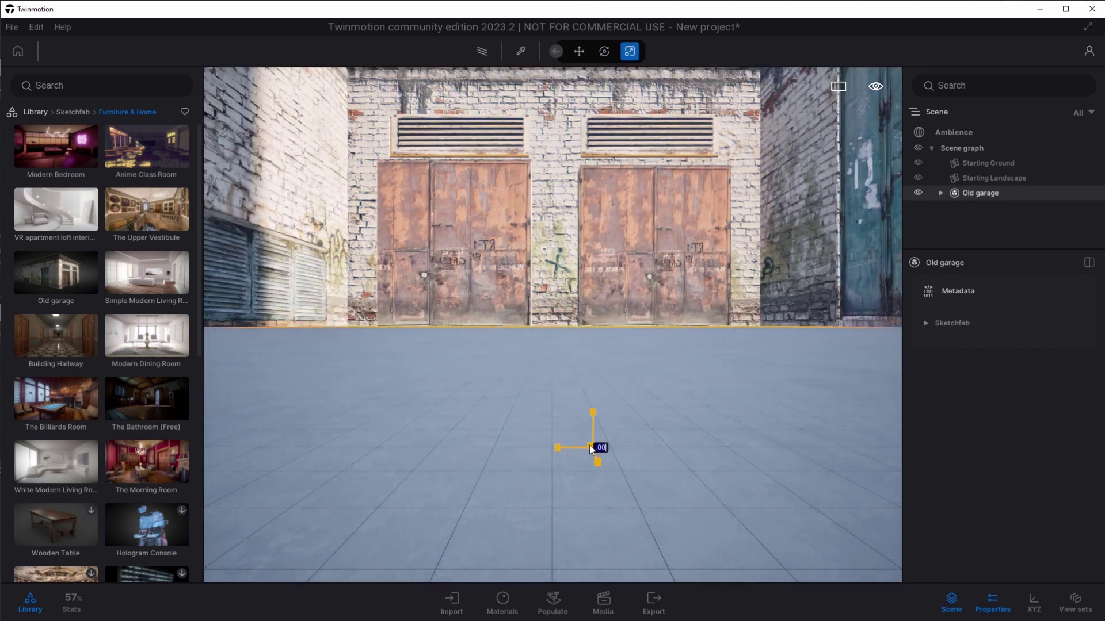
{"action": "type", "text": "0.01"}
{"action": "key", "text": "Return"}
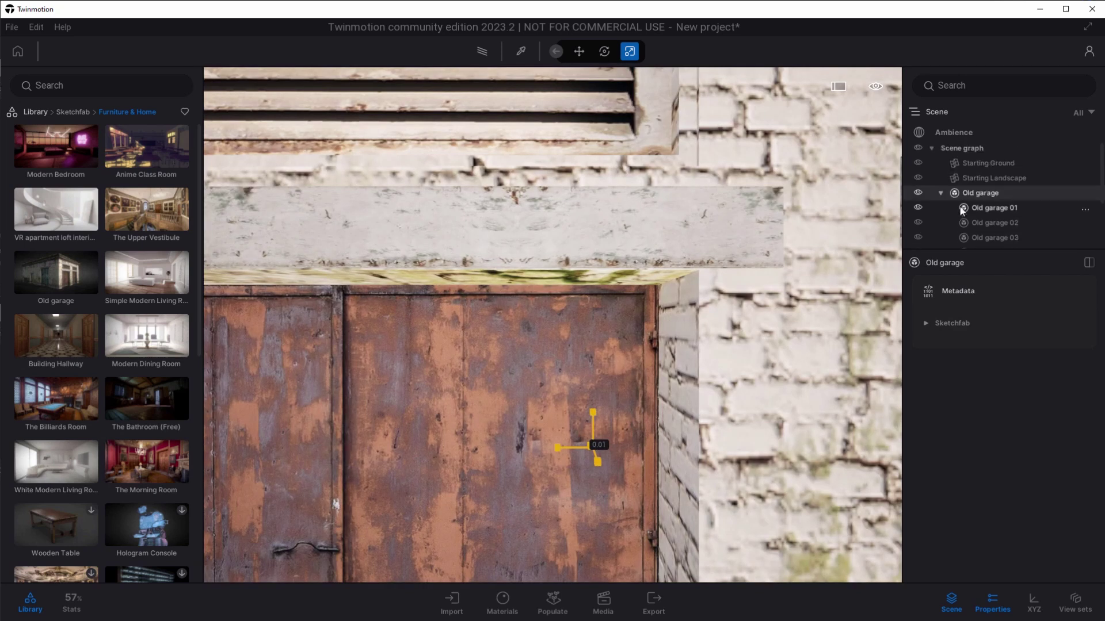
{"action": "key", "text": "ctrl+z"}
Step: Enable Merge all objects for the Sketchfab library import in the preferences and select the Old garage model
{"action": "left_click", "coordinate": [36, 27]}
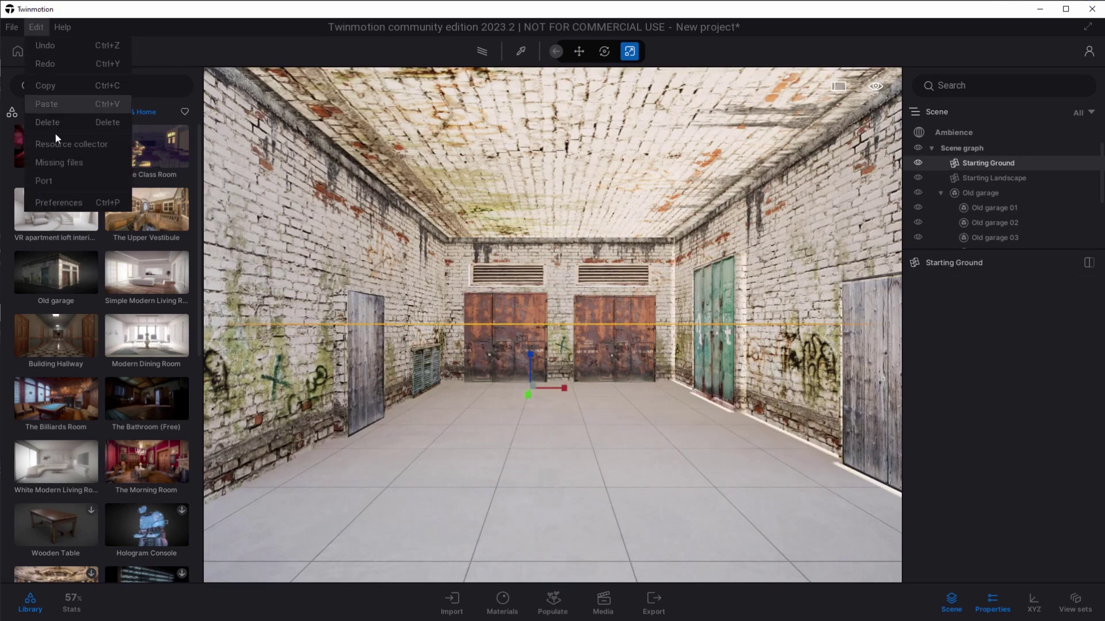
{"action": "left_click", "coordinate": [61, 202]}
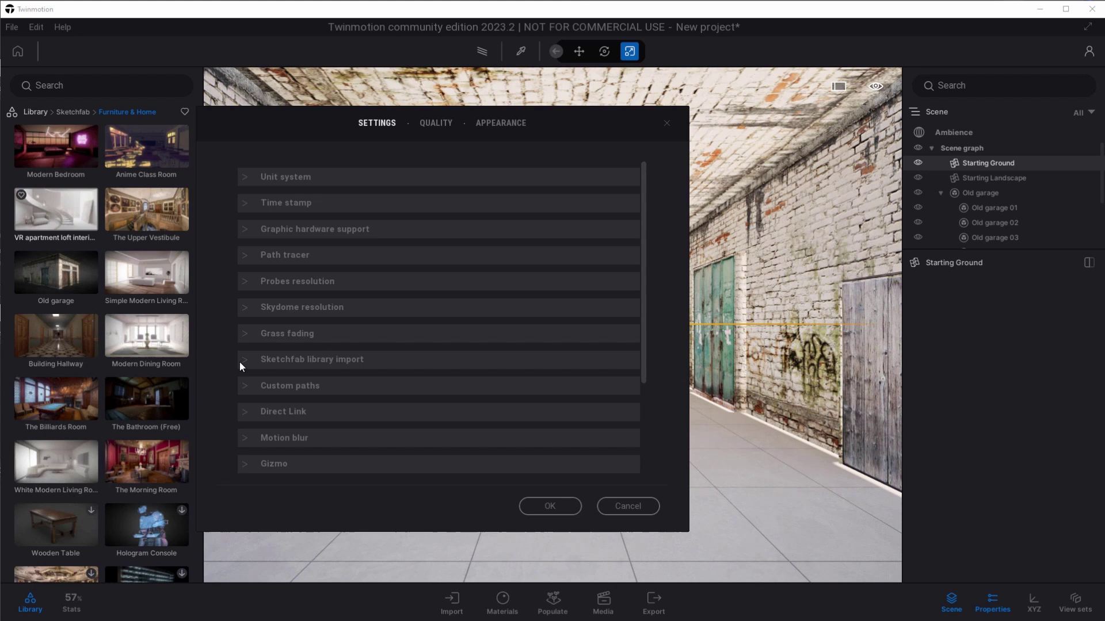
{"action": "left_click", "coordinate": [364, 358]}
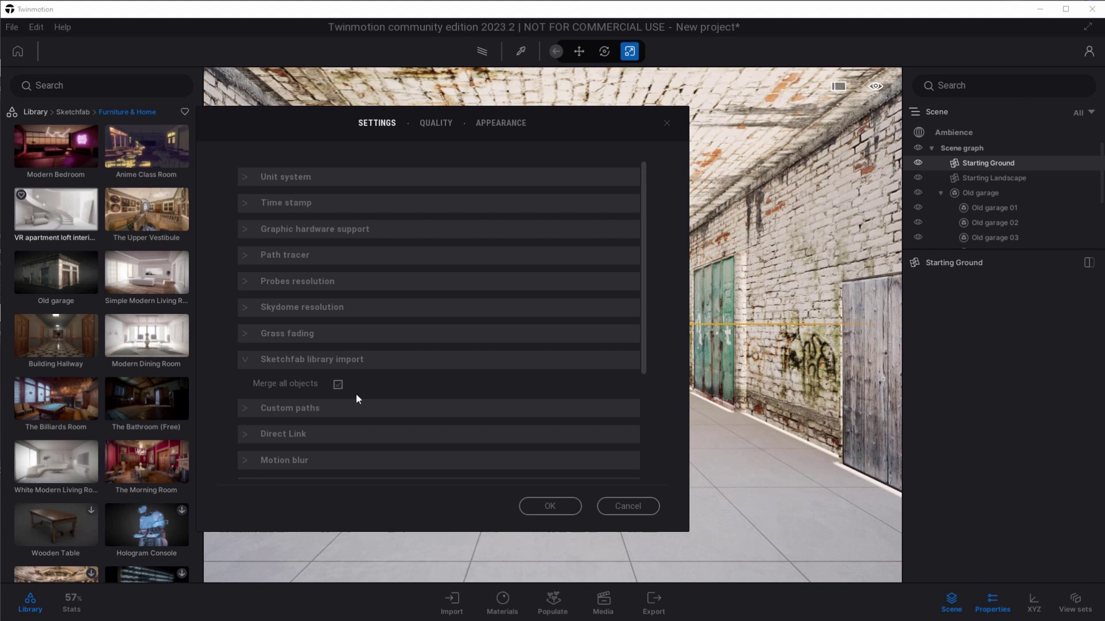
{"action": "left_click", "coordinate": [554, 505]}
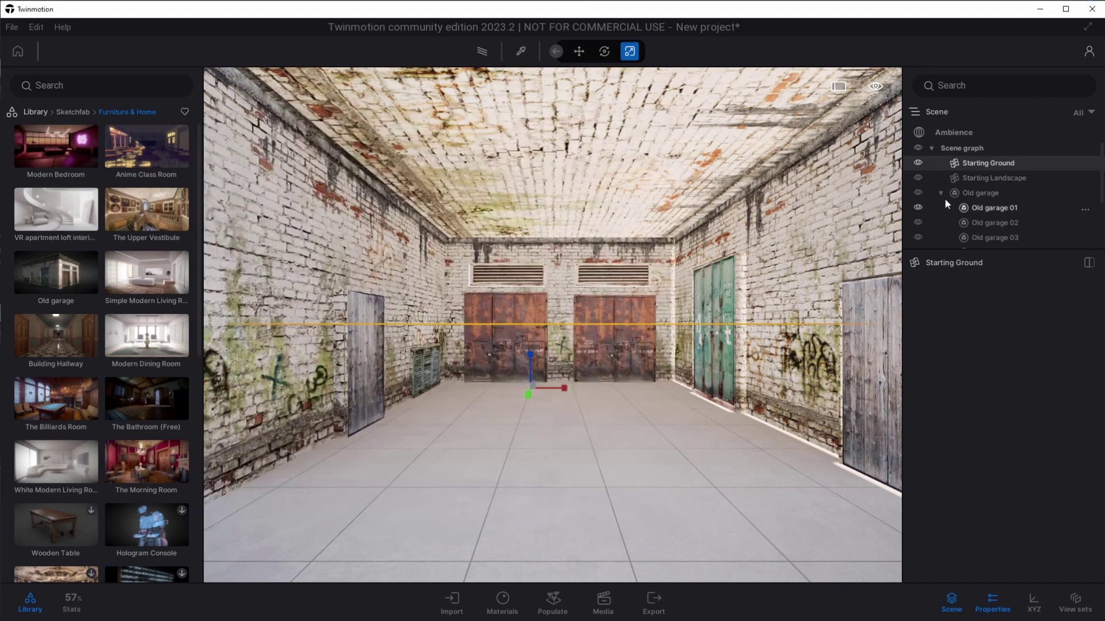
{"action": "left_click", "coordinate": [978, 195]}
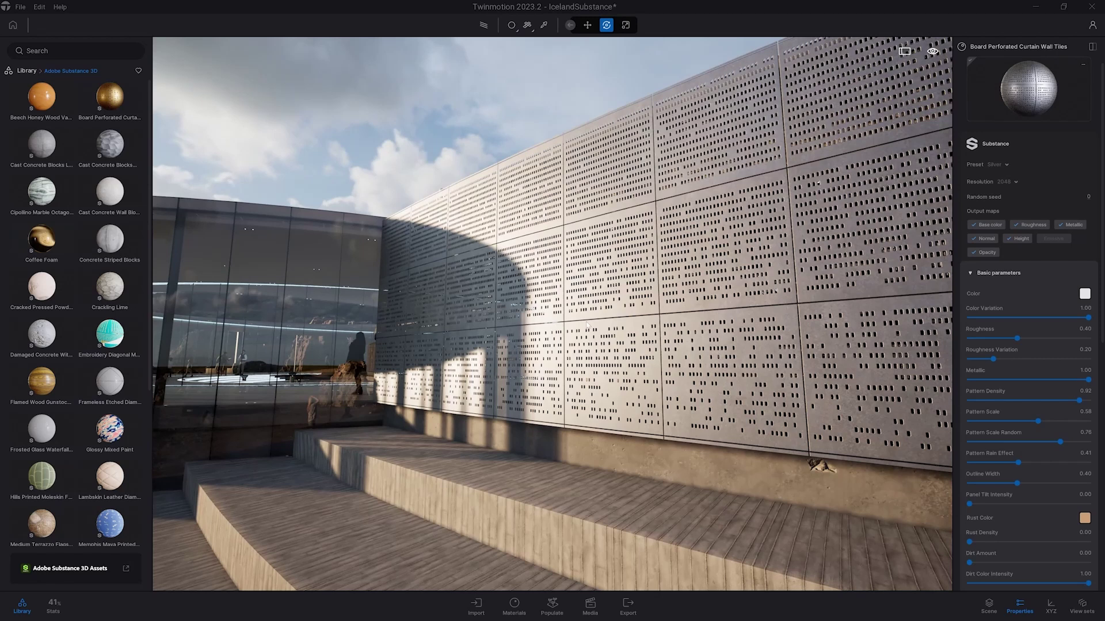
Step: Apply the Dense Rain Effect preset and then Rusty Panels to the Board Perforated Curtain Wall Tiles material
{"action": "left_click", "coordinate": [1007, 165]}
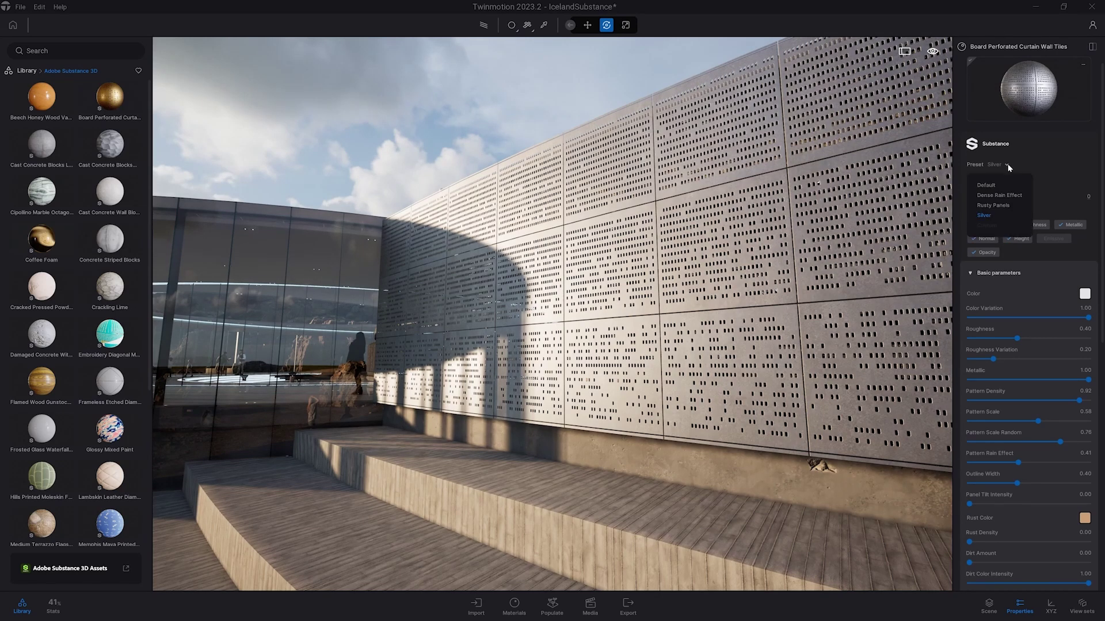
{"action": "left_click", "coordinate": [1004, 196]}
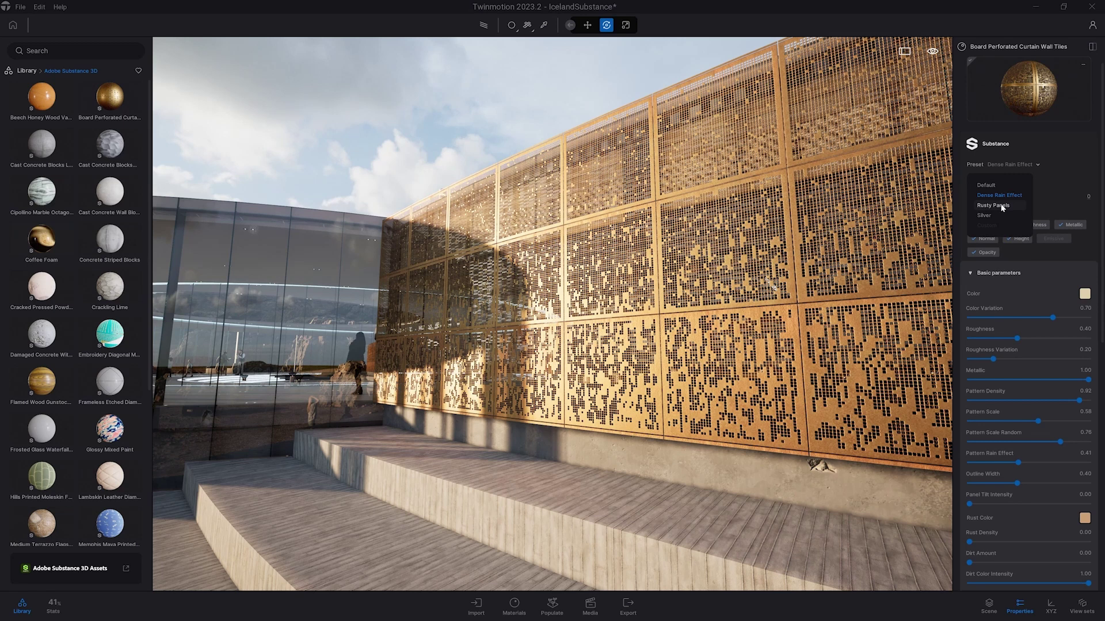
{"action": "left_click", "coordinate": [1002, 206]}
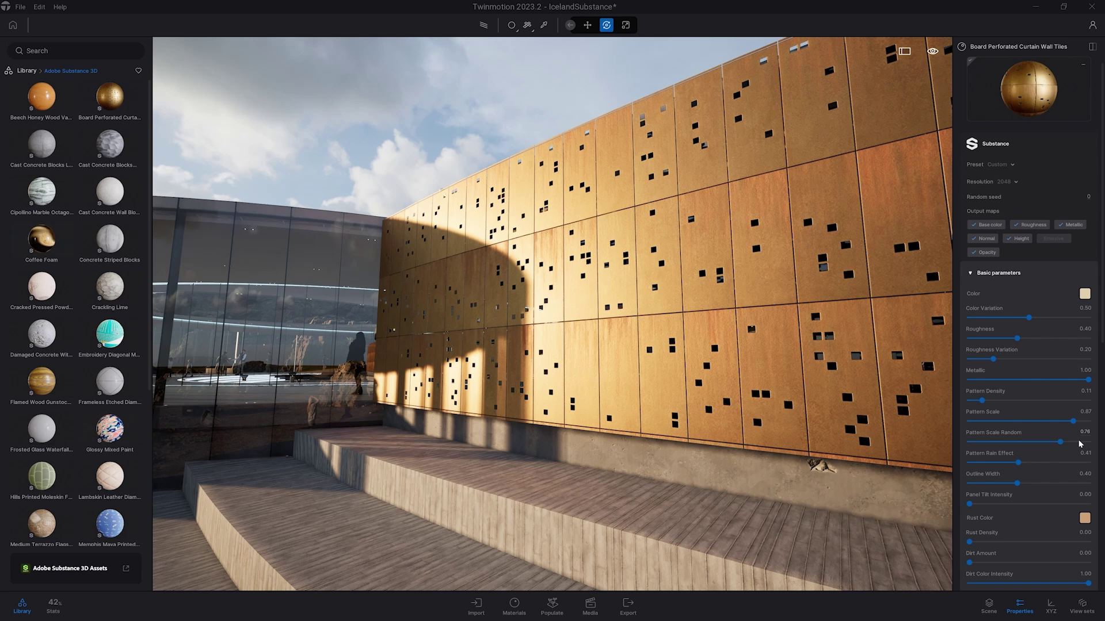
Step: Set the wall tiles' Pattern Scale Random to 0.94 and raise their Pattern Density
{"action": "left_click", "coordinate": [1082, 443]}
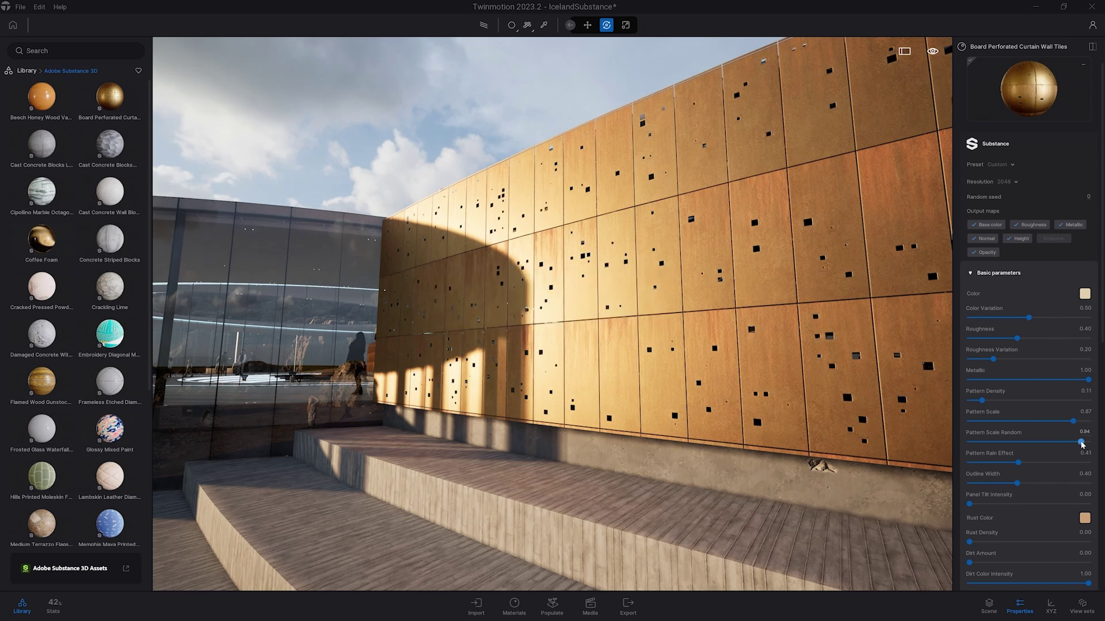
{"action": "left_click", "coordinate": [1040, 402]}
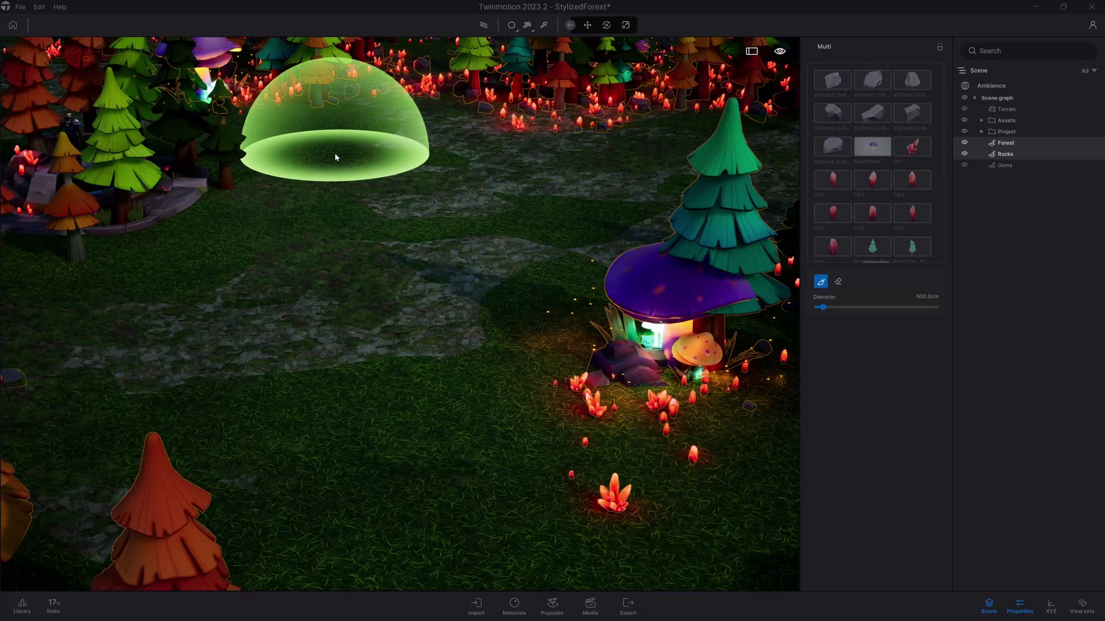
Step: Scatter Forest and Rocks vegetation around the mushroom houses and across the grass with the 500 cm brush
{"action": "left_click", "coordinate": [395, 163]}
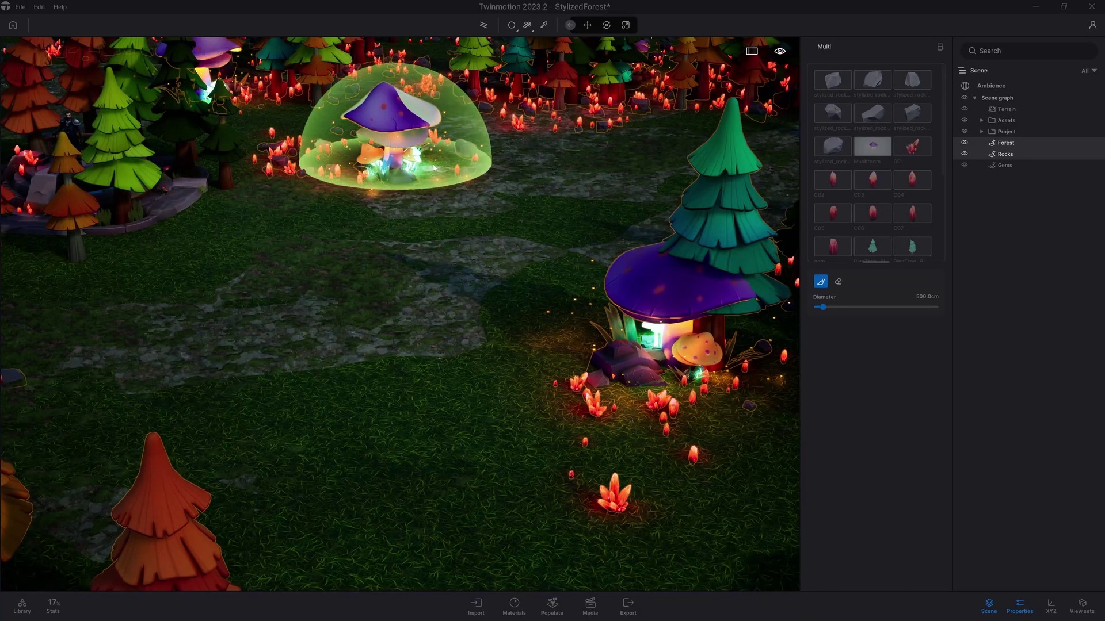
{"action": "mouse_move", "coordinate": [434, 168]}
{"action": "left_mouse_down"}
{"action": "mouse_move", "coordinate": [664, 174]}
{"action": "mouse_move", "coordinate": [661, 191]}
{"action": "mouse_move", "coordinate": [593, 206]}
{"action": "mouse_move", "coordinate": [240, 261]}
{"action": "mouse_move", "coordinate": [170, 310]}
{"action": "mouse_move", "coordinate": [209, 365]}
{"action": "mouse_move", "coordinate": [417, 377]}
{"action": "mouse_move", "coordinate": [426, 431]}
{"action": "mouse_move", "coordinate": [368, 487]}
{"action": "mouse_move", "coordinate": [353, 541]}
{"action": "left_mouse_up"}
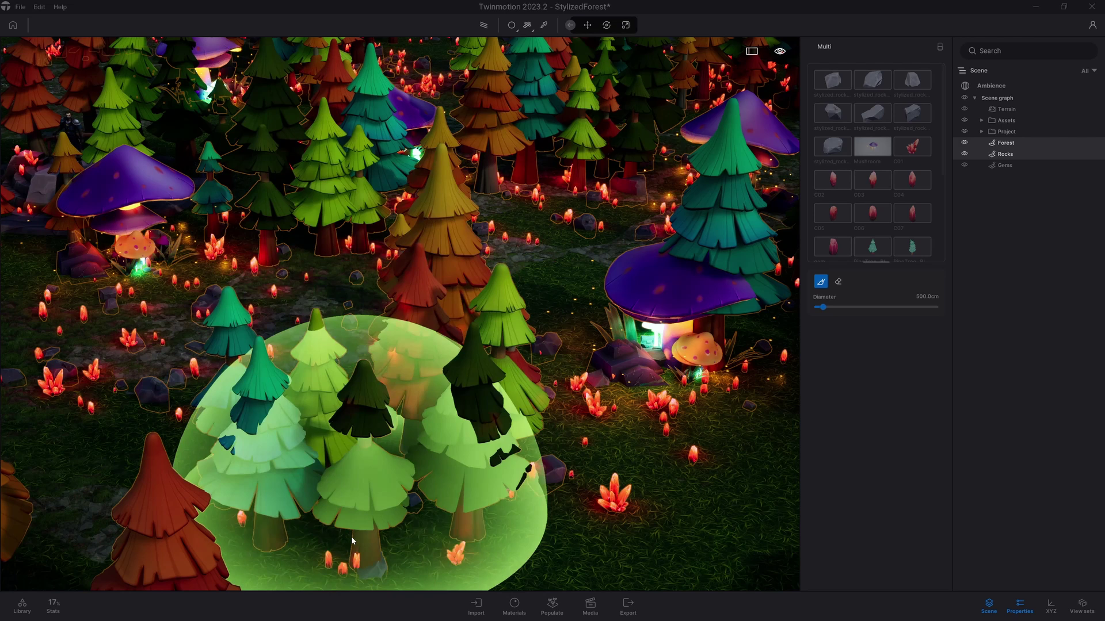
{"action": "key", "text": "e"}
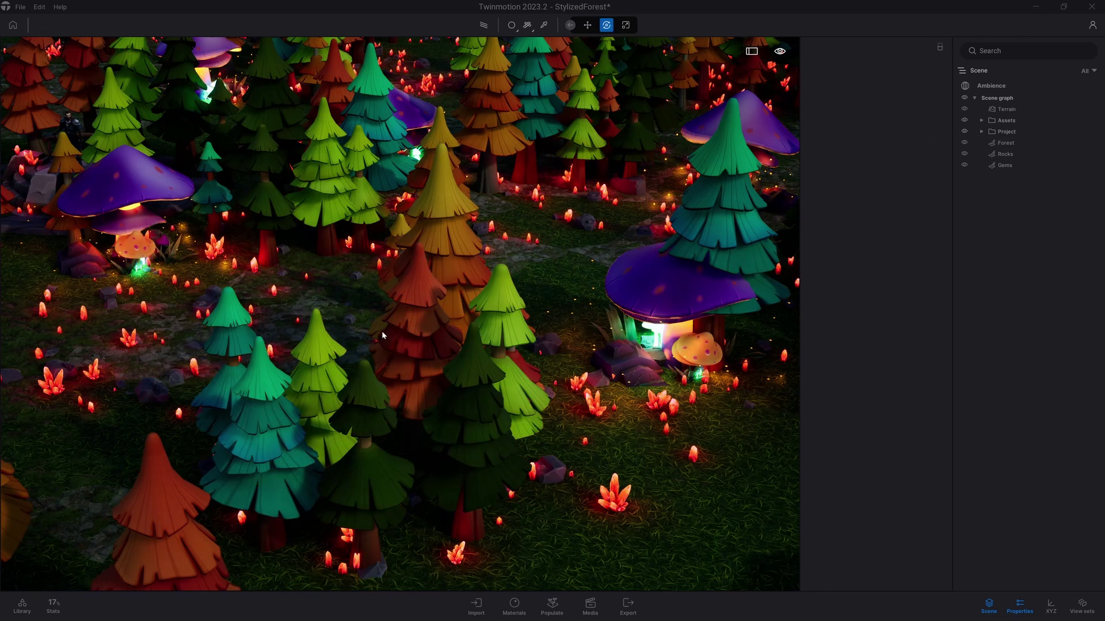
{"action": "left_click_drag", "start_coordinate": [381, 330], "coordinate": [202, 473]}
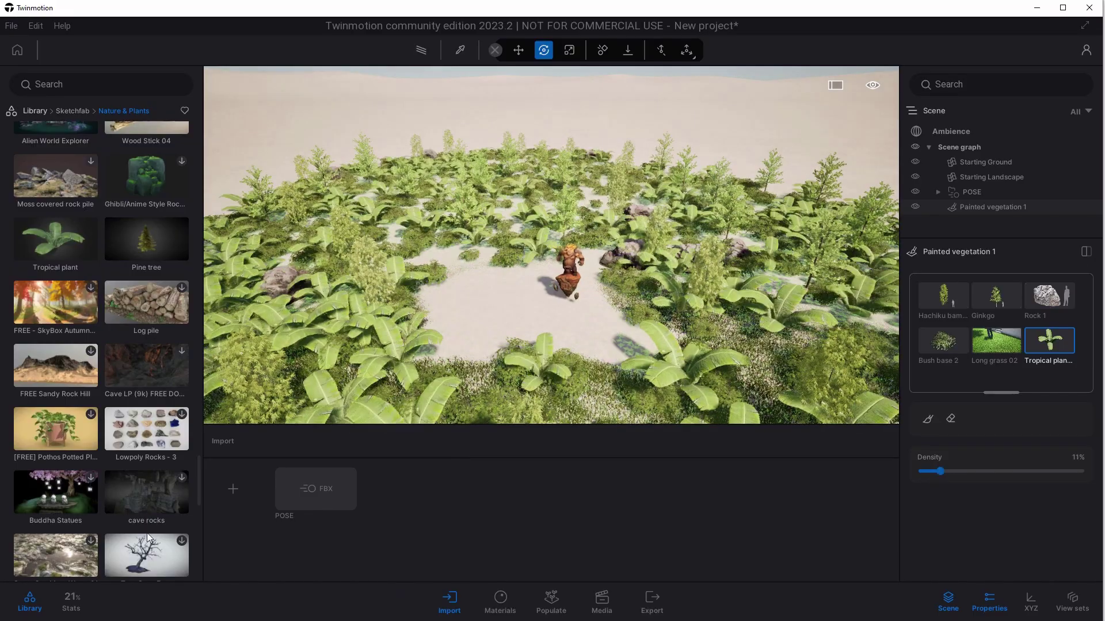
Step: Add the Stylized stones props model from the Nature & Plants library to the Painted vegetation 1 palette
{"action": "scroll", "coordinate": [148, 537], "scroll_direction": "down", "scroll_amount": 2}
{"action": "mouse_move", "coordinate": [184, 412]}
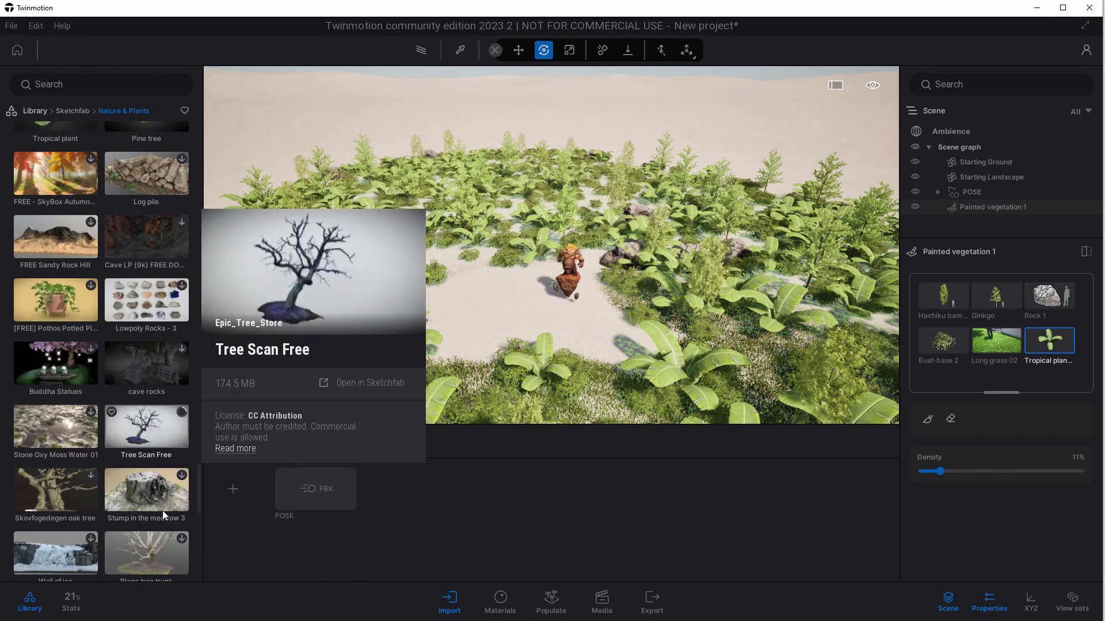
{"action": "scroll", "coordinate": [172, 461], "scroll_direction": "down", "scroll_amount": 2}
{"action": "mouse_move", "coordinate": [180, 450]}
{"action": "scroll", "coordinate": [184, 478], "scroll_direction": "down", "scroll_amount": 2}
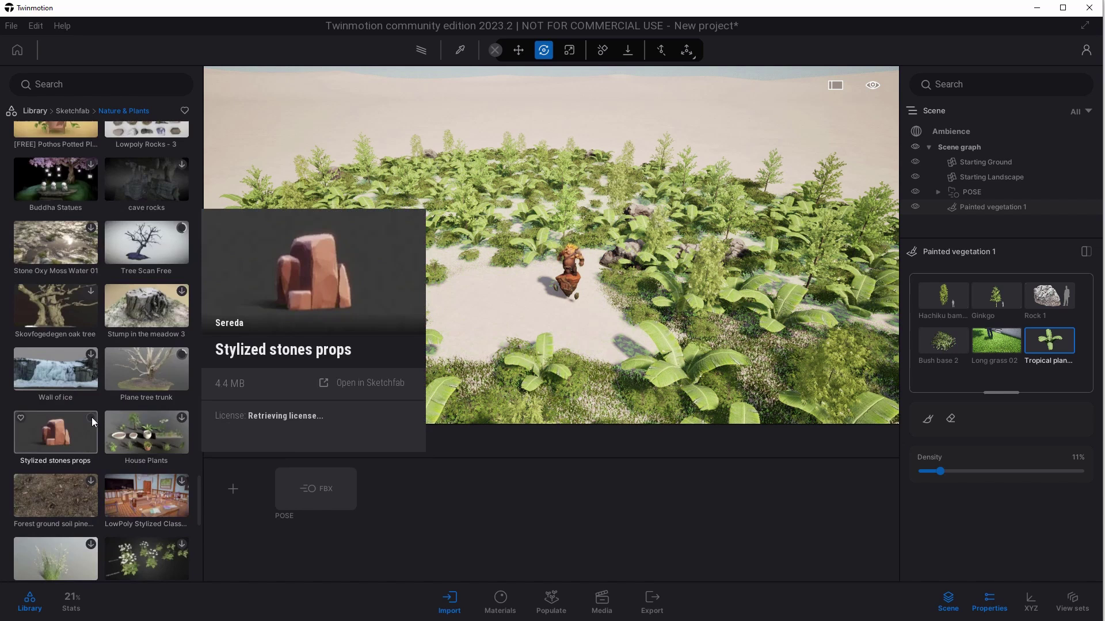
{"action": "mouse_move", "coordinate": [112, 465]}
{"action": "mouse_move", "coordinate": [51, 440]}
{"action": "left_mouse_down"}
{"action": "mouse_move", "coordinate": [994, 365]}
{"action": "mouse_move", "coordinate": [997, 385]}
{"action": "left_mouse_up"}
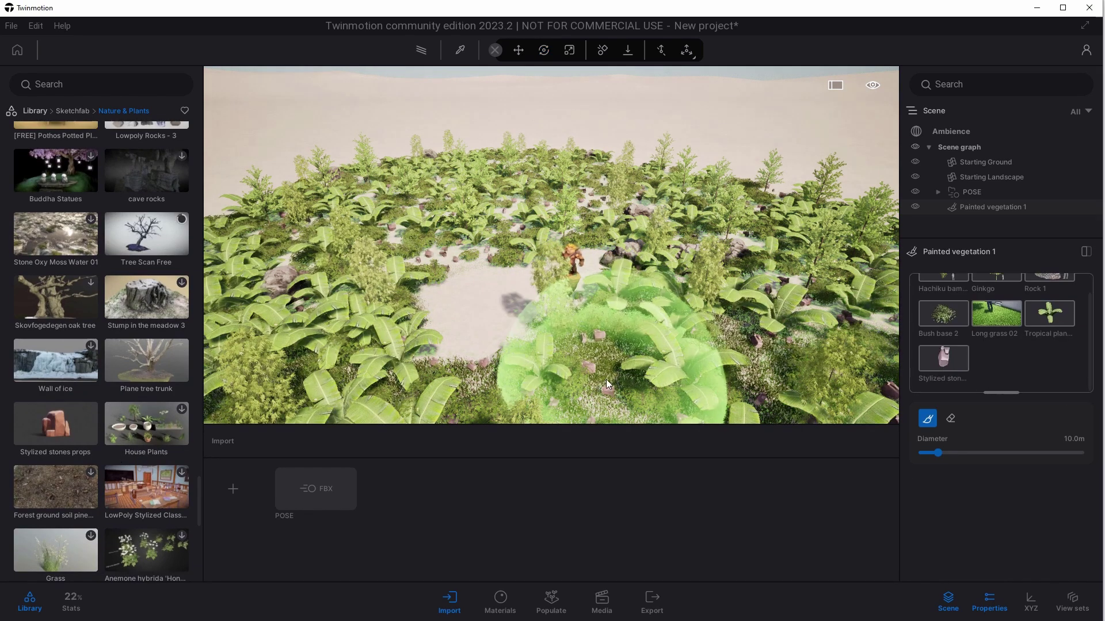
Step: Raise the density of Grass 02 in the Painted vegetation 1 palette
{"action": "left_click", "coordinate": [943, 358]}
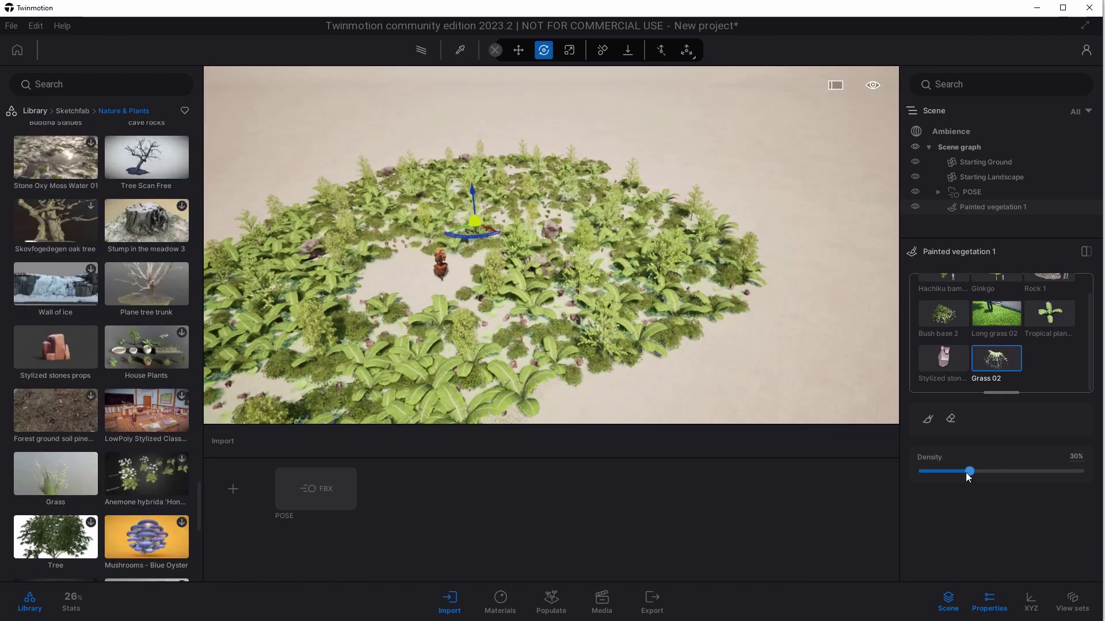
{"action": "left_click_drag", "start_coordinate": [970, 472], "coordinate": [1039, 471]}
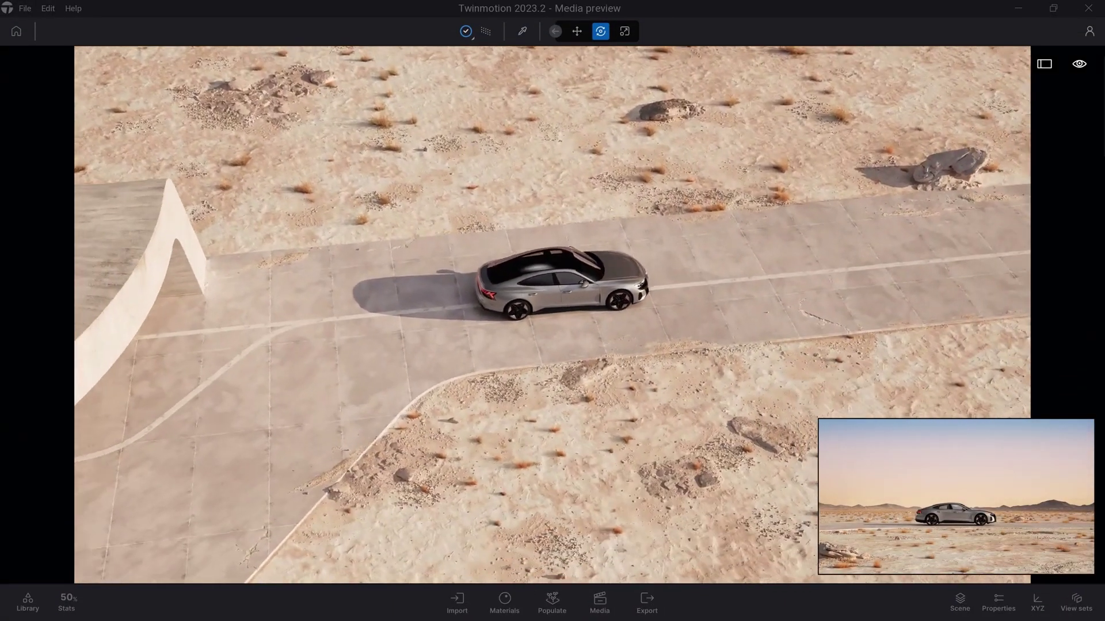
Step: Place the curved concrete structure beside the car on the desert road and move the boulder across the road closer to the car
{"action": "left_click", "coordinate": [163, 281]}
{"action": "left_click_drag", "start_coordinate": [239, 433], "coordinate": [462, 406]}
{"action": "left_click_drag", "start_coordinate": [908, 169], "coordinate": [679, 189]}
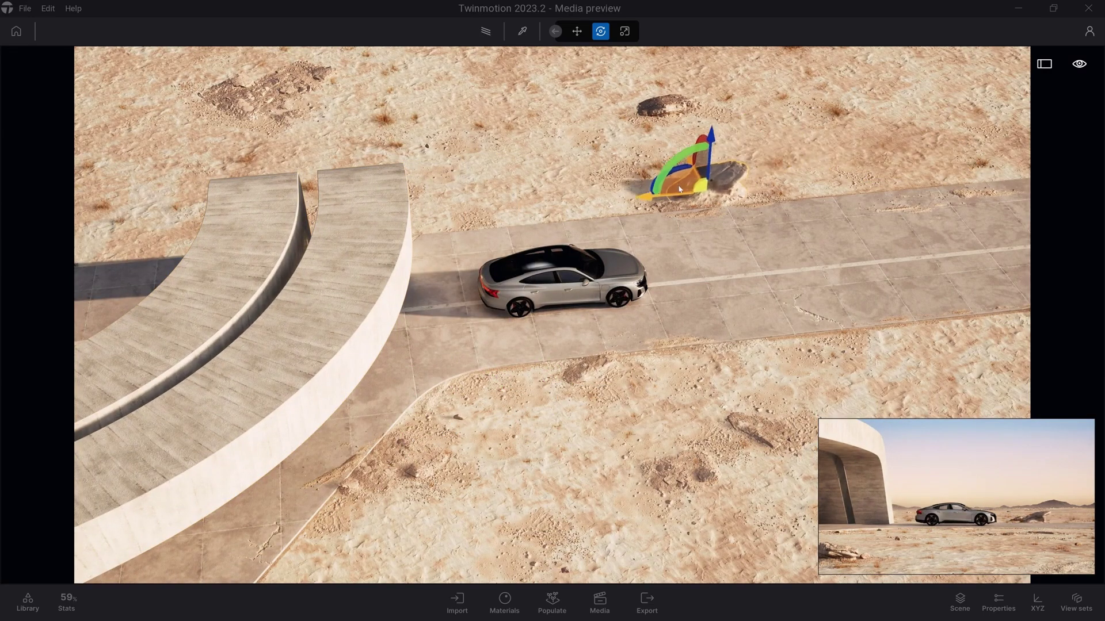
Step: Move the media preview window onto the second monitor
{"action": "left_click", "coordinate": [1070, 429]}
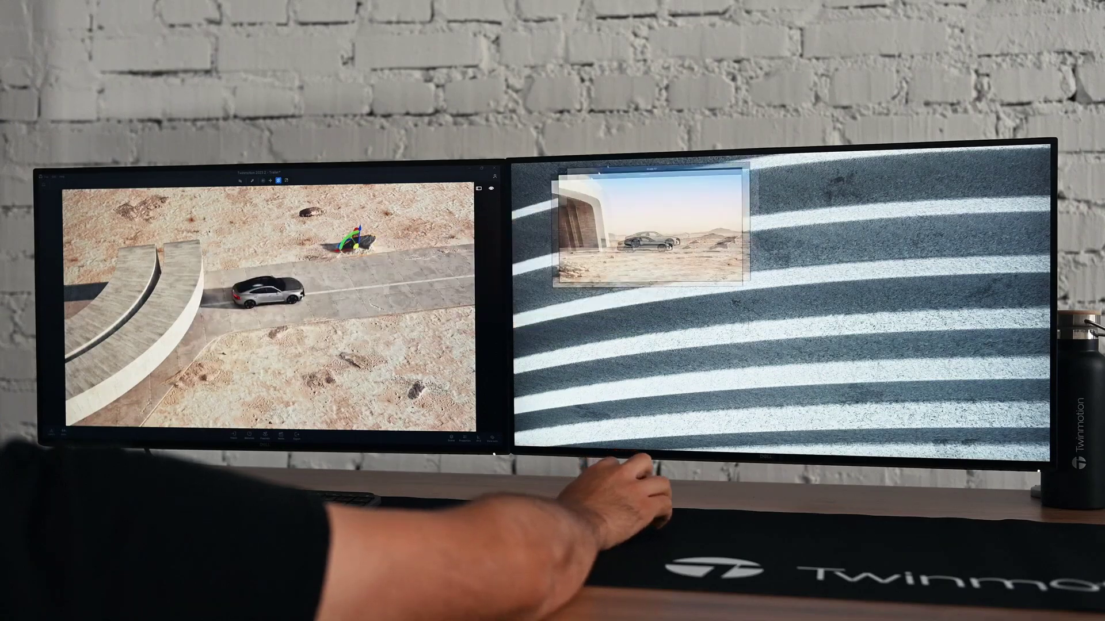
{"action": "left_click_drag", "start_coordinate": [442, 208], "coordinate": [1104, 1]}
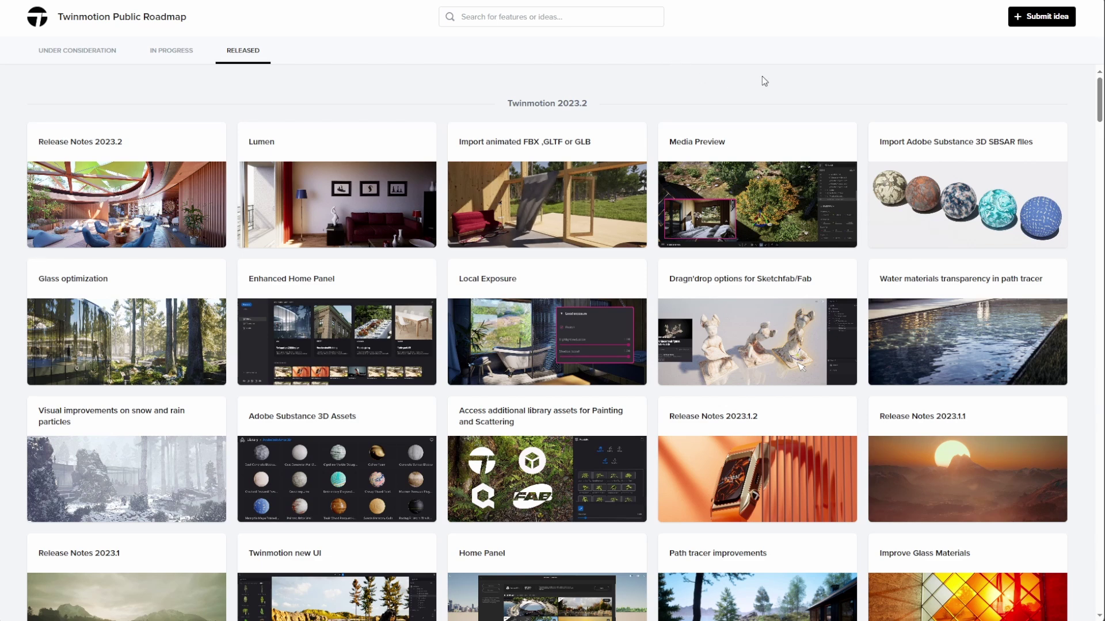
Step: Switch to the Twinmotion Public Roadmap in the browser and examine the released features, including Twinmotion 2023.2
{"action": "scroll", "coordinate": [732, 264], "scroll_direction": "down", "scroll_amount": 10}
{"action": "scroll", "coordinate": [732, 264], "scroll_direction": "up", "scroll_amount": 8}
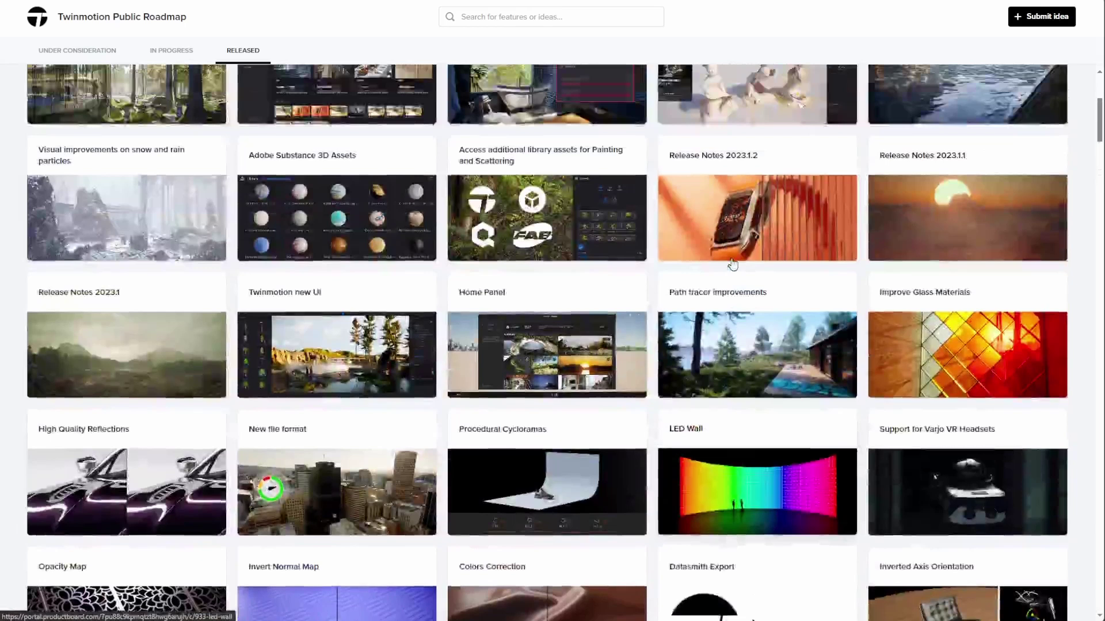
{"action": "scroll", "coordinate": [732, 264], "scroll_direction": "up", "scroll_amount": 4}
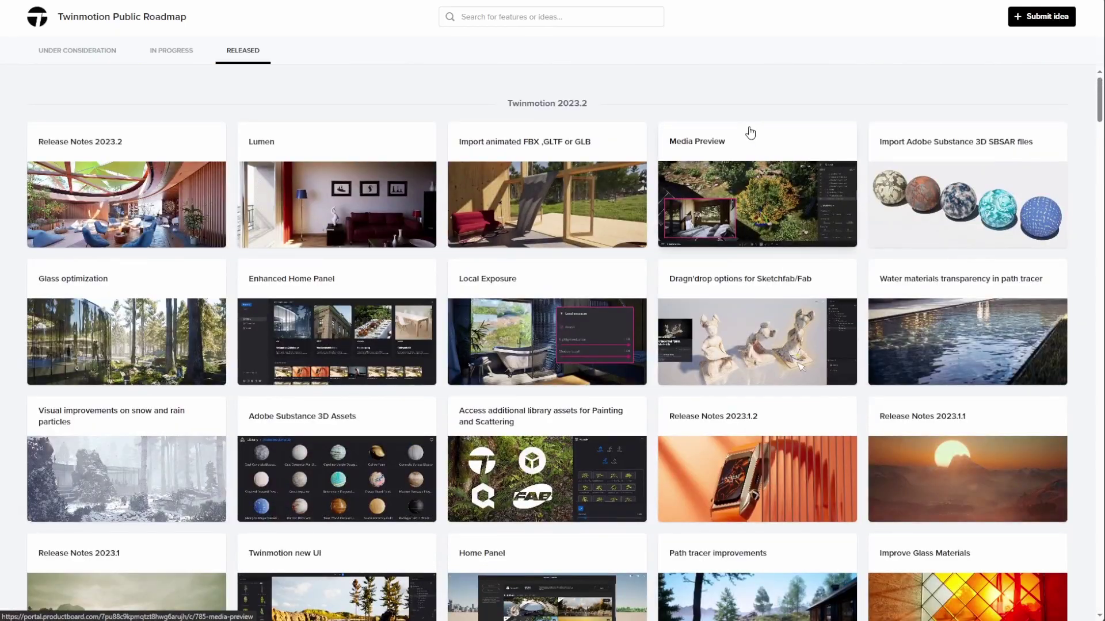
Step: Examine the roadmap features that are in progress, from productivity improvements to realistic real-time visuals
{"action": "left_click", "coordinate": [153, 53]}
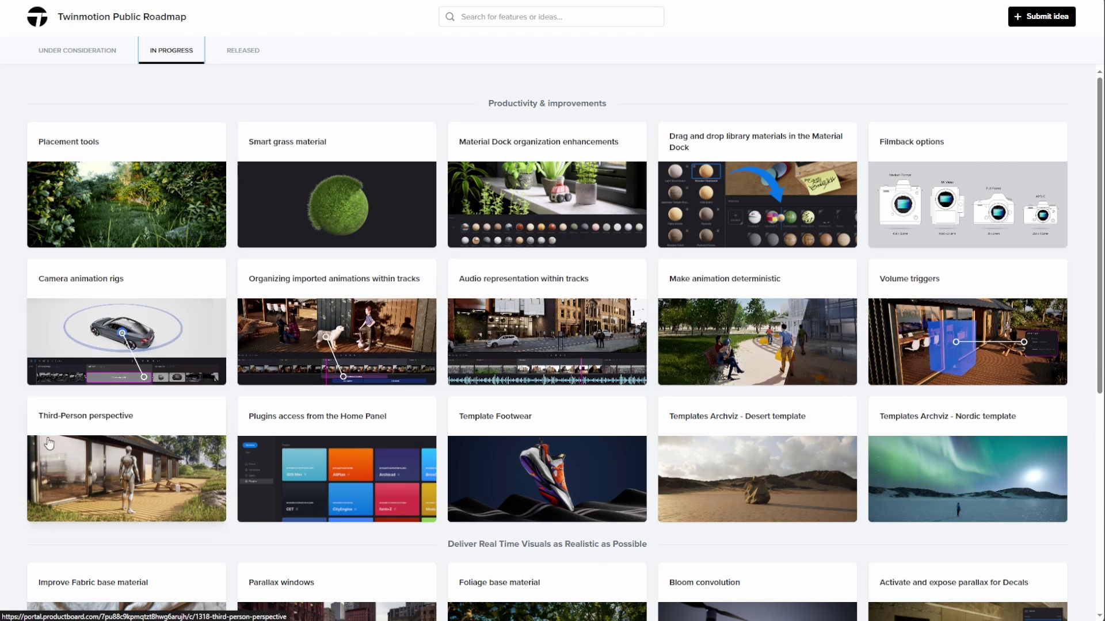
{"action": "scroll", "coordinate": [272, 416], "scroll_direction": "down", "scroll_amount": 1}
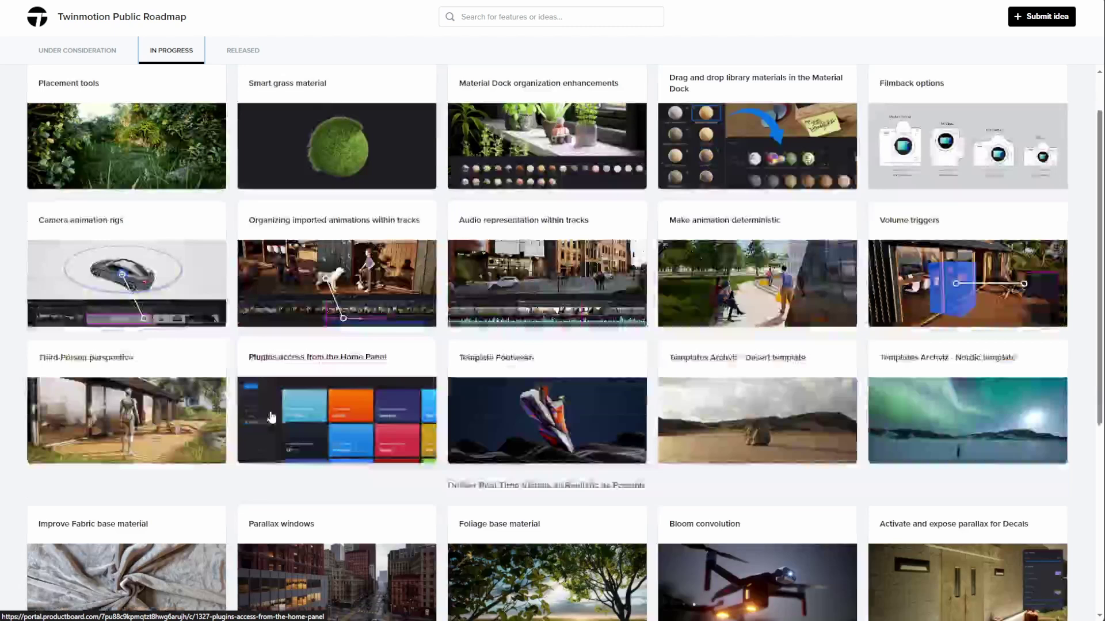
{"action": "scroll", "coordinate": [272, 417], "scroll_direction": "down", "scroll_amount": 4}
{"action": "scroll", "coordinate": [231, 311], "scroll_direction": "up", "scroll_amount": 5}
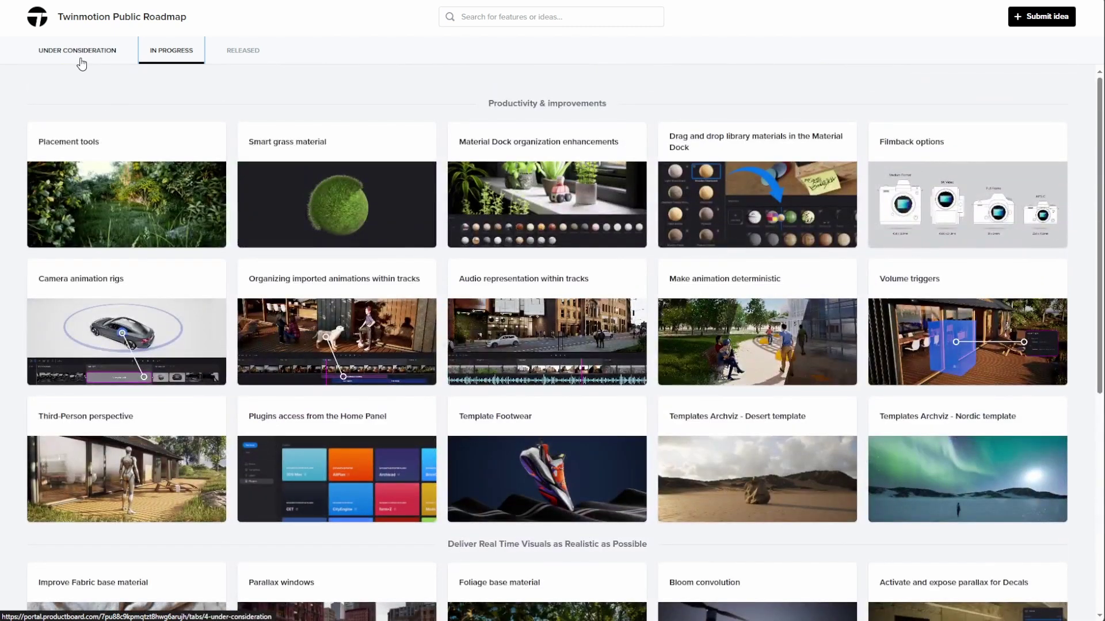
Step: Examine the roadmap features under consideration, from import and export capabilities to productivity improvements
{"action": "left_click", "coordinate": [81, 62]}
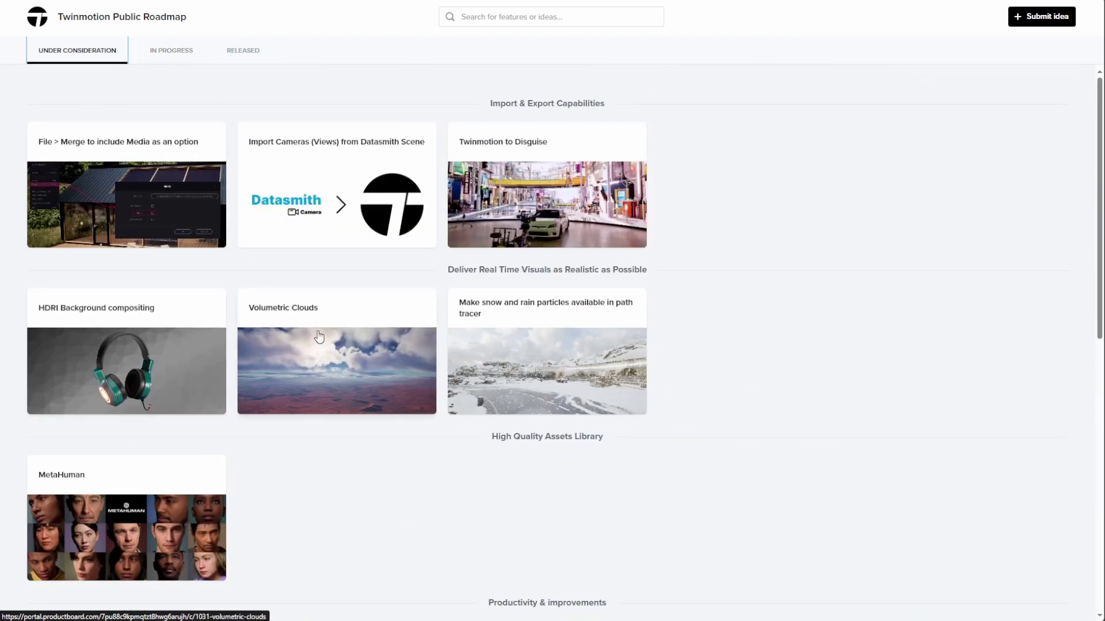
{"action": "scroll", "coordinate": [400, 343], "scroll_direction": "down", "scroll_amount": 3}
{"action": "scroll", "coordinate": [407, 333], "scroll_direction": "down", "scroll_amount": 5}
{"action": "scroll", "coordinate": [406, 329], "scroll_direction": "up", "scroll_amount": 8}
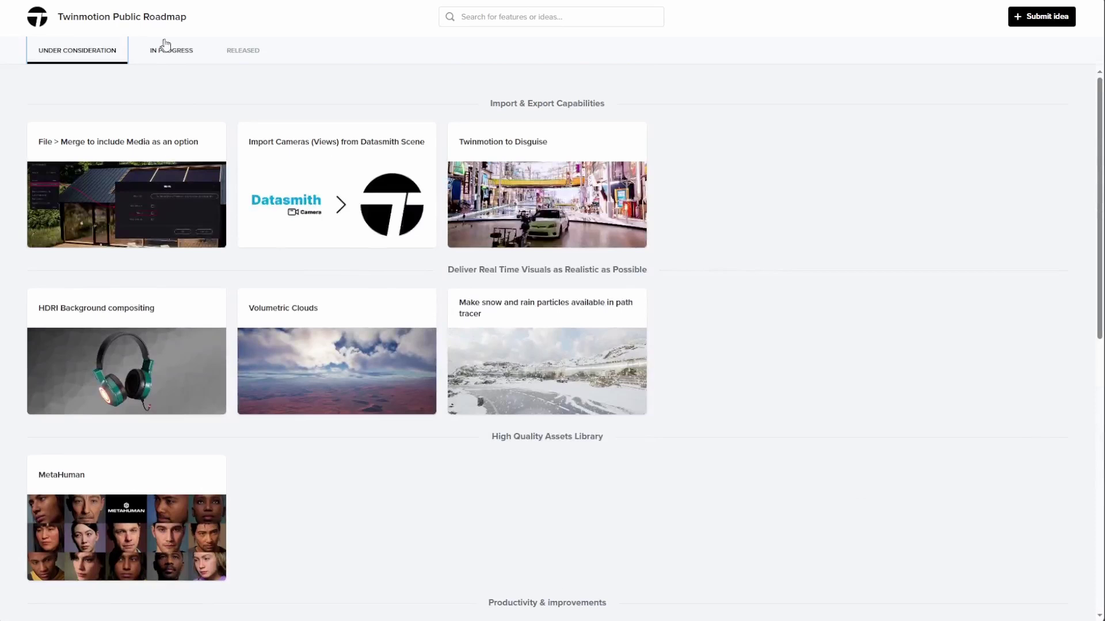
Step: Return to the released features and read through the list from Twinmotion 2023.2 down to the older entries
{"action": "left_click", "coordinate": [183, 51]}
{"action": "left_click", "coordinate": [243, 52]}
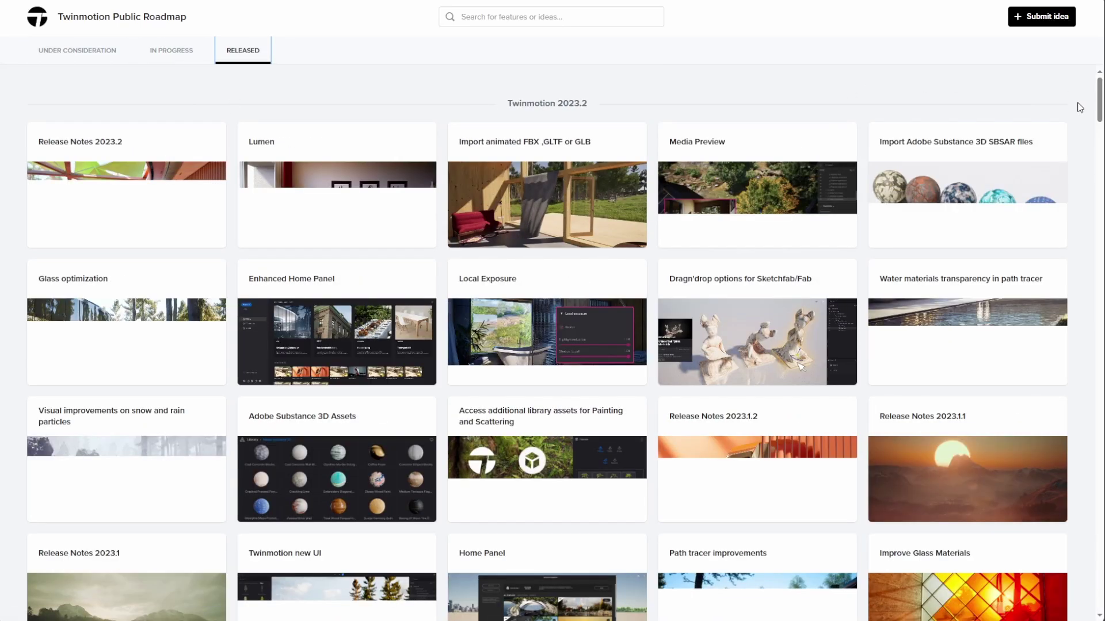
{"action": "scroll", "coordinate": [1078, 105], "scroll_direction": "down", "scroll_amount": 2}
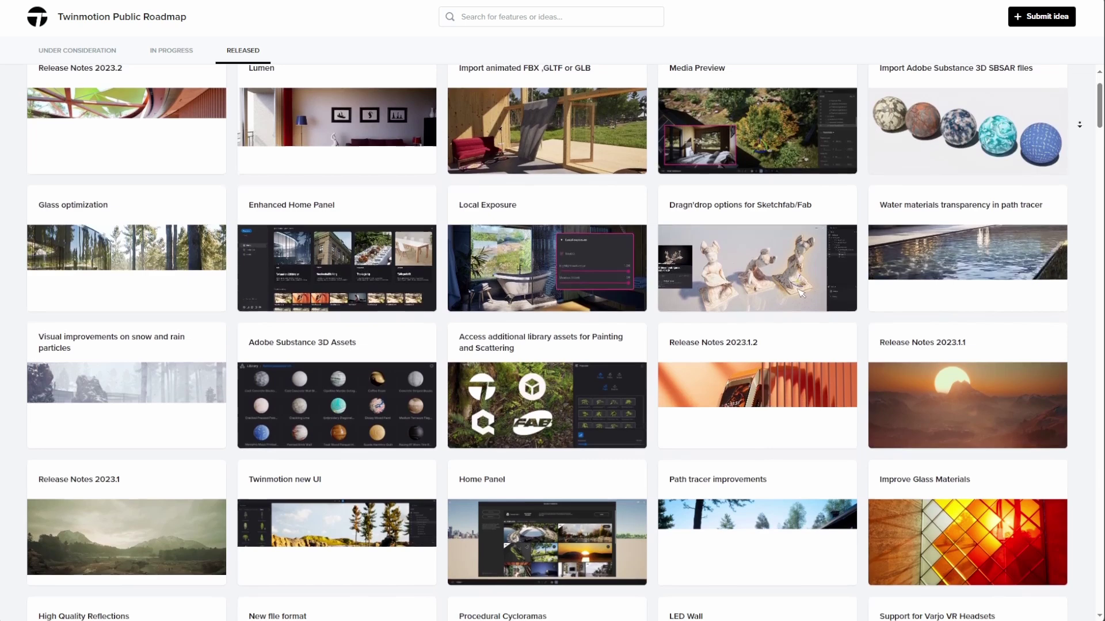
{"action": "scroll", "coordinate": [1080, 124], "scroll_direction": "down", "scroll_amount": 2}
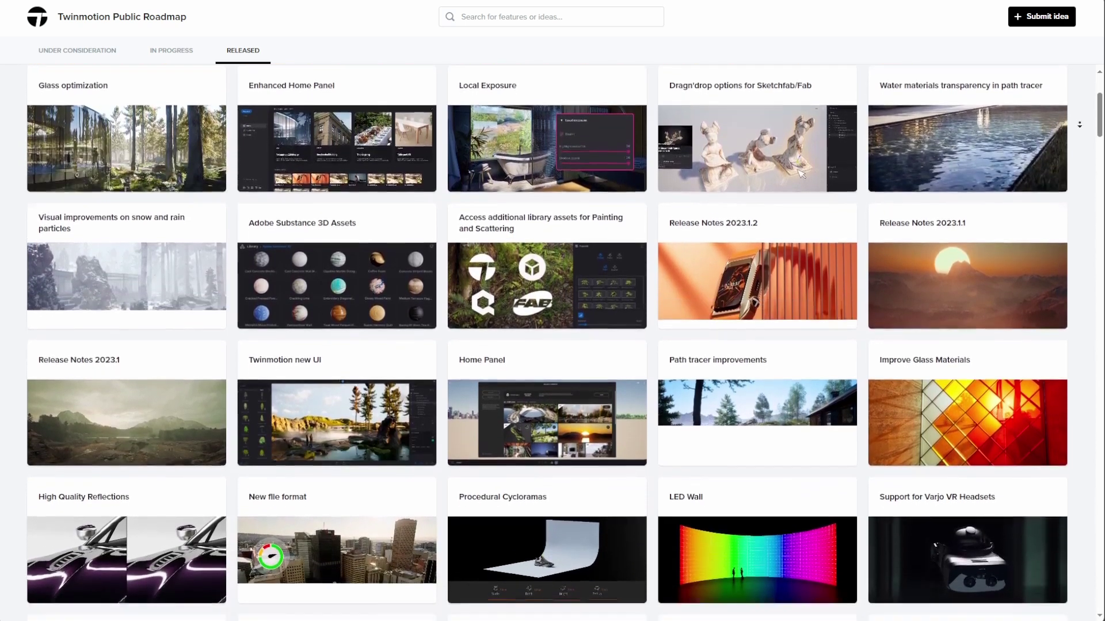
{"action": "scroll", "coordinate": [1079, 124], "scroll_direction": "down", "scroll_amount": 2}
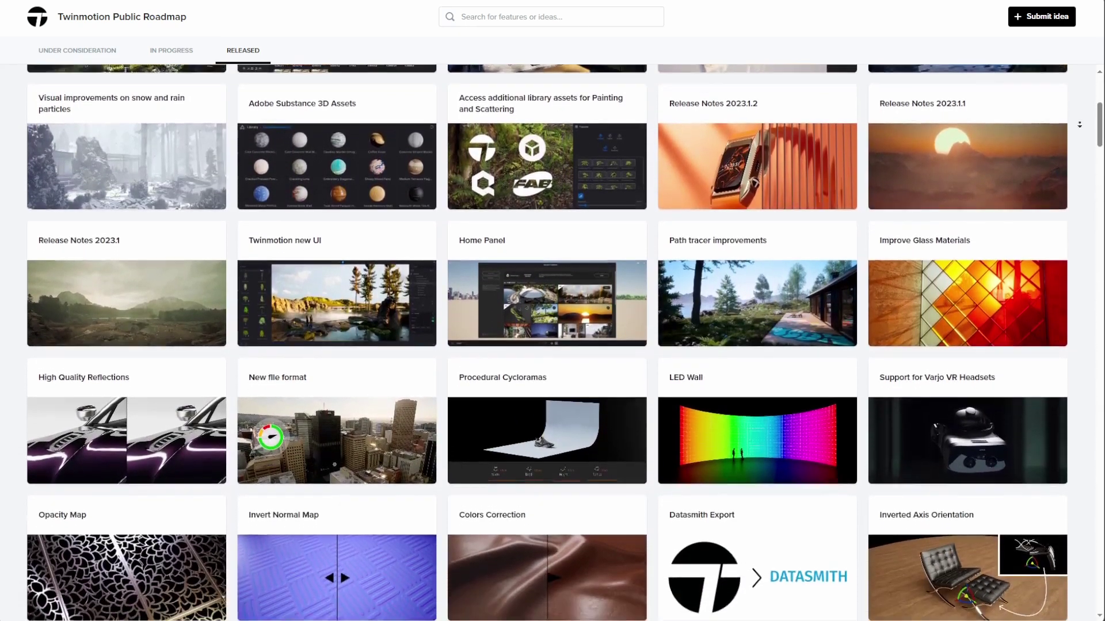
{"action": "scroll", "coordinate": [1079, 124], "scroll_direction": "down", "scroll_amount": 2}
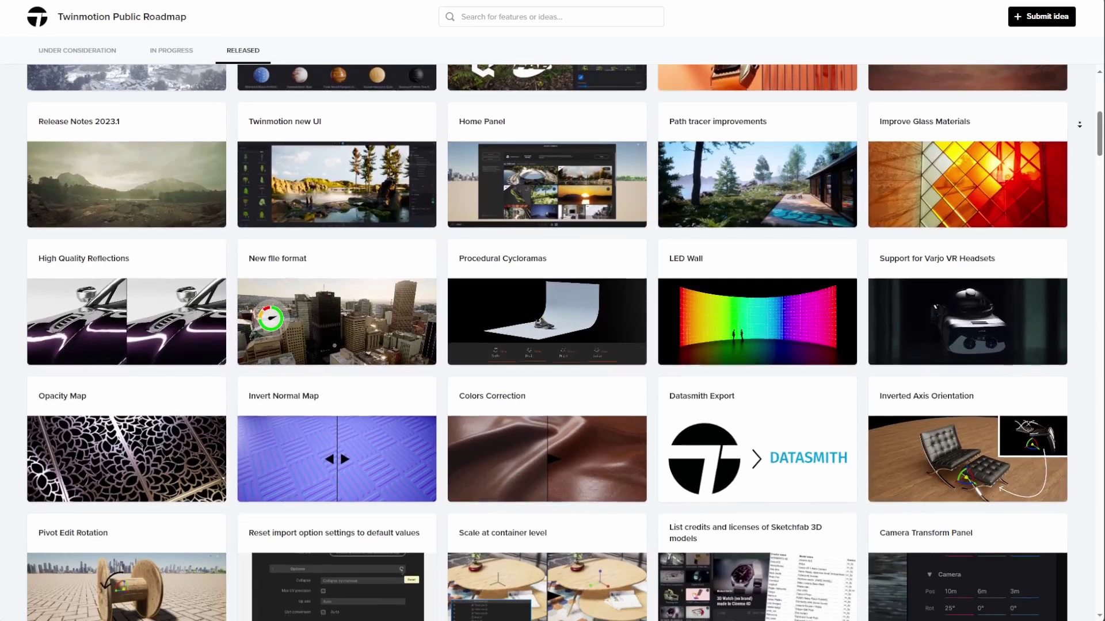
{"action": "scroll", "coordinate": [1079, 124], "scroll_direction": "down", "scroll_amount": 2}
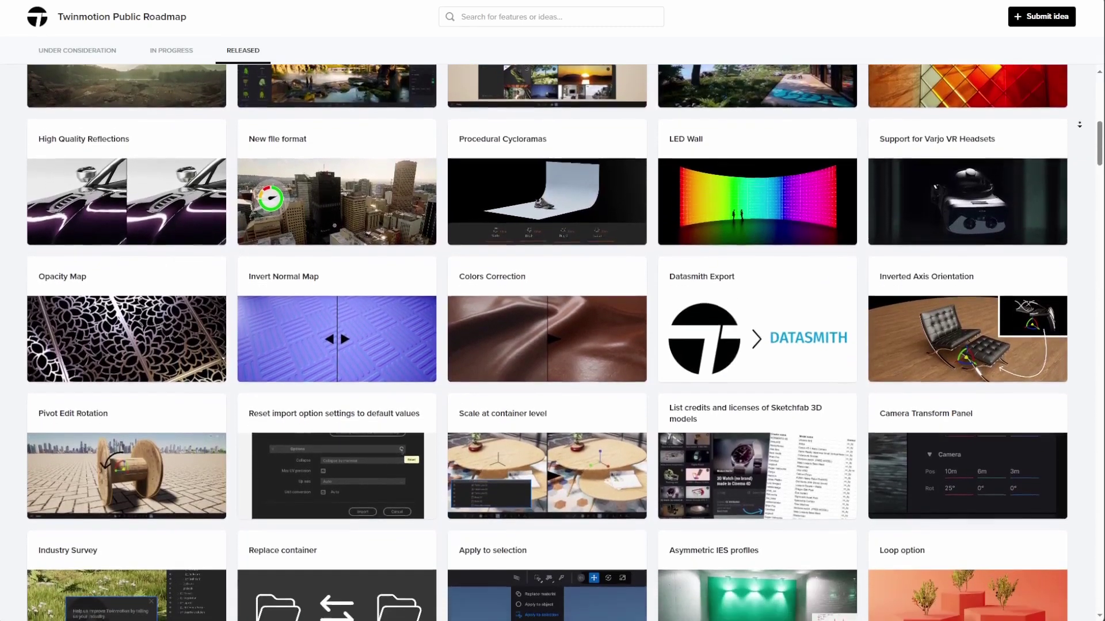
{"action": "scroll", "coordinate": [1079, 125], "scroll_direction": "down", "scroll_amount": 2}
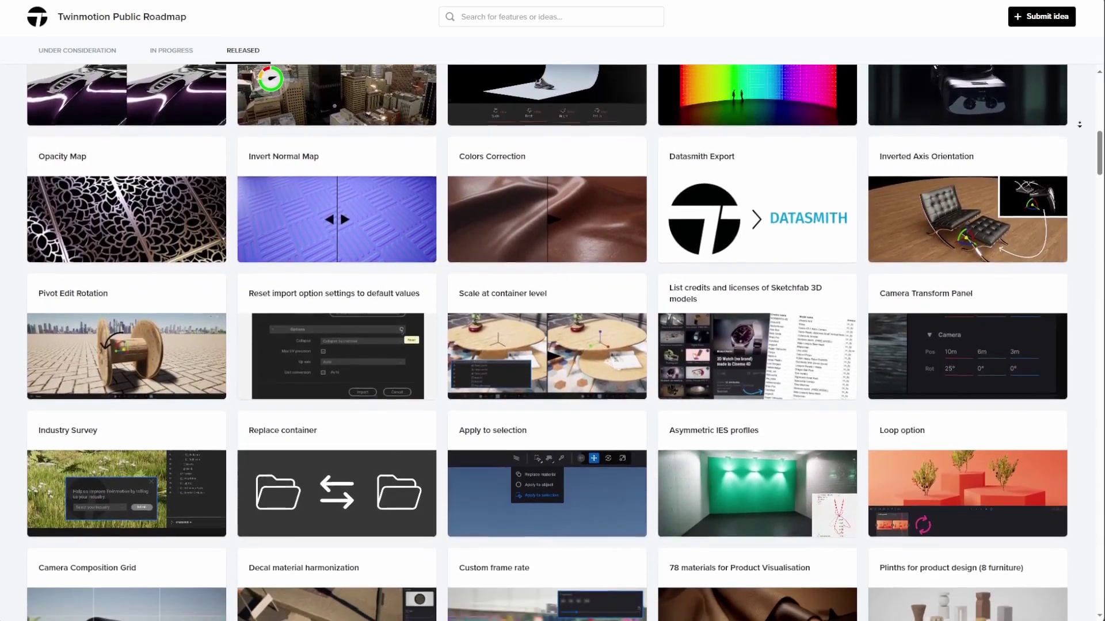
{"action": "scroll", "coordinate": [1079, 124], "scroll_direction": "down", "scroll_amount": 2}
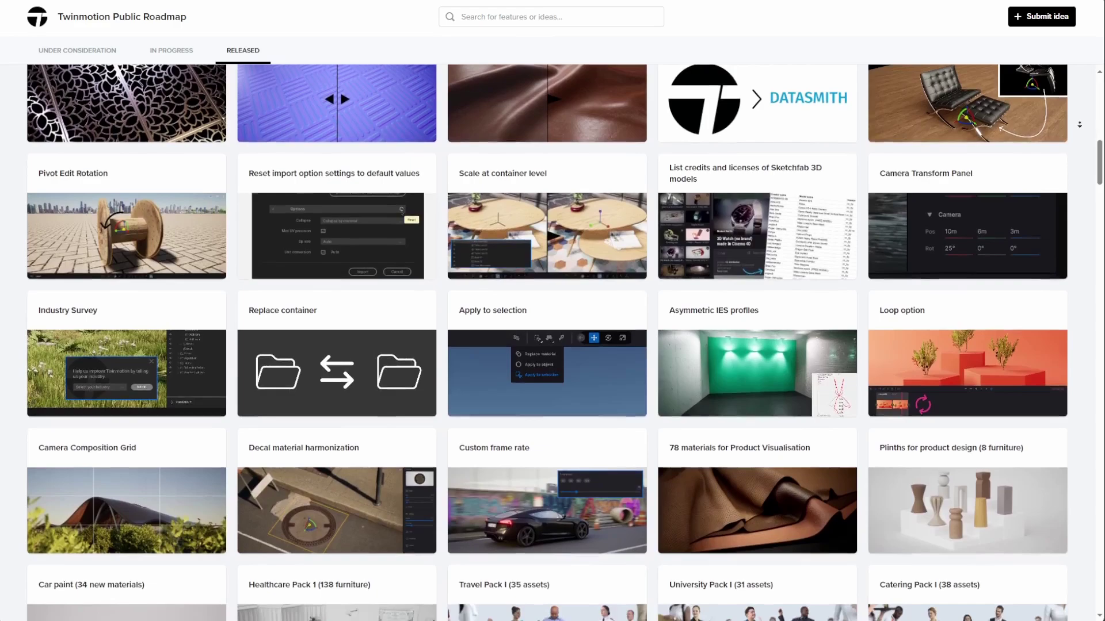
{"action": "scroll", "coordinate": [1079, 125], "scroll_direction": "down", "scroll_amount": 1}
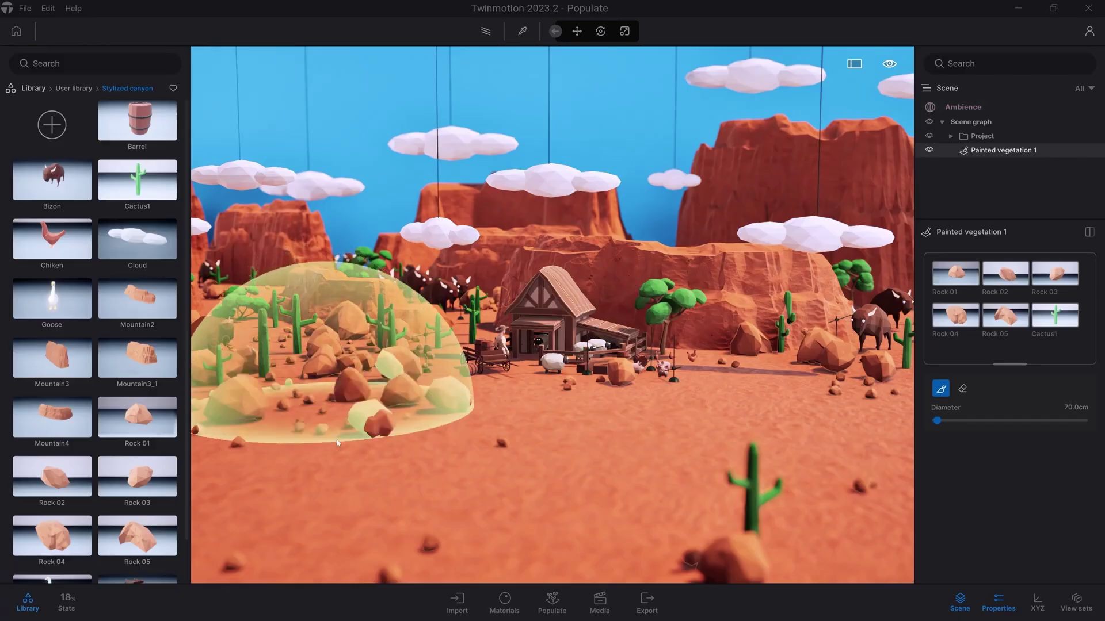
Step: In Twinmotion, scatter Rock 01 to Rock 05 and Cactus1 across the stylized canyon's ground with the 70 cm vegetation brush
{"action": "mouse_move", "coordinate": [299, 402]}
{"action": "left_mouse_down"}
{"action": "mouse_move", "coordinate": [527, 482]}
{"action": "mouse_move", "coordinate": [748, 345]}
{"action": "mouse_move", "coordinate": [854, 486]}
{"action": "left_mouse_up"}
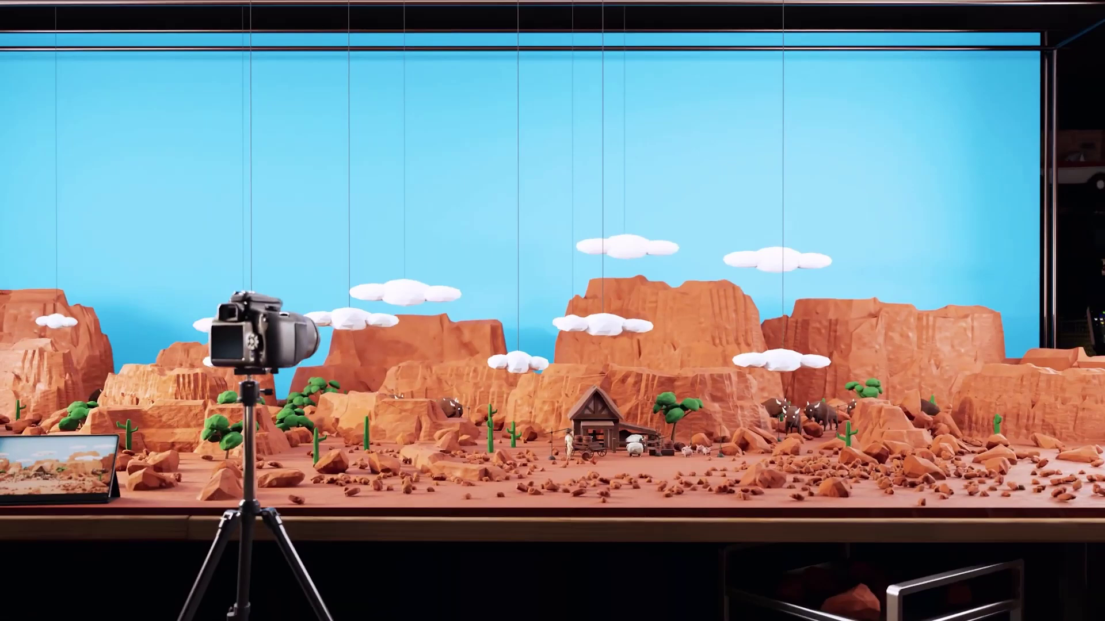